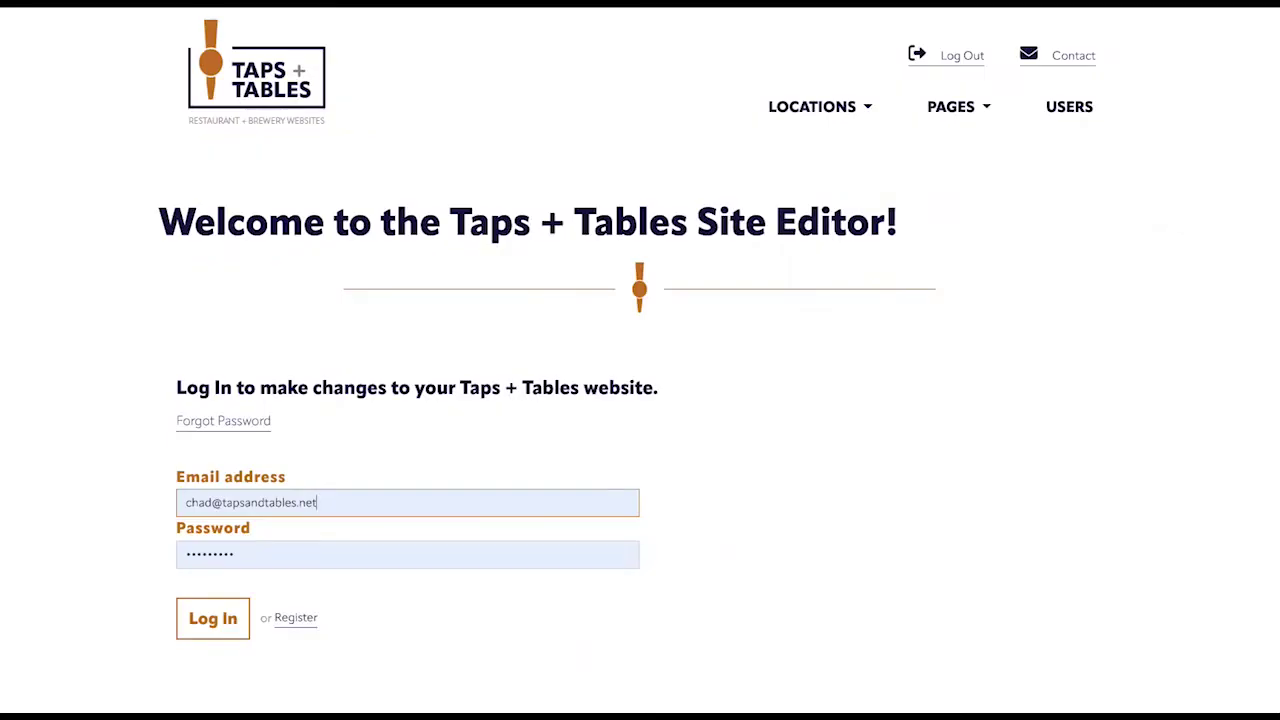
Log in to the Taps + Tables Site Editor with the entered account credentials.
click(213, 618)
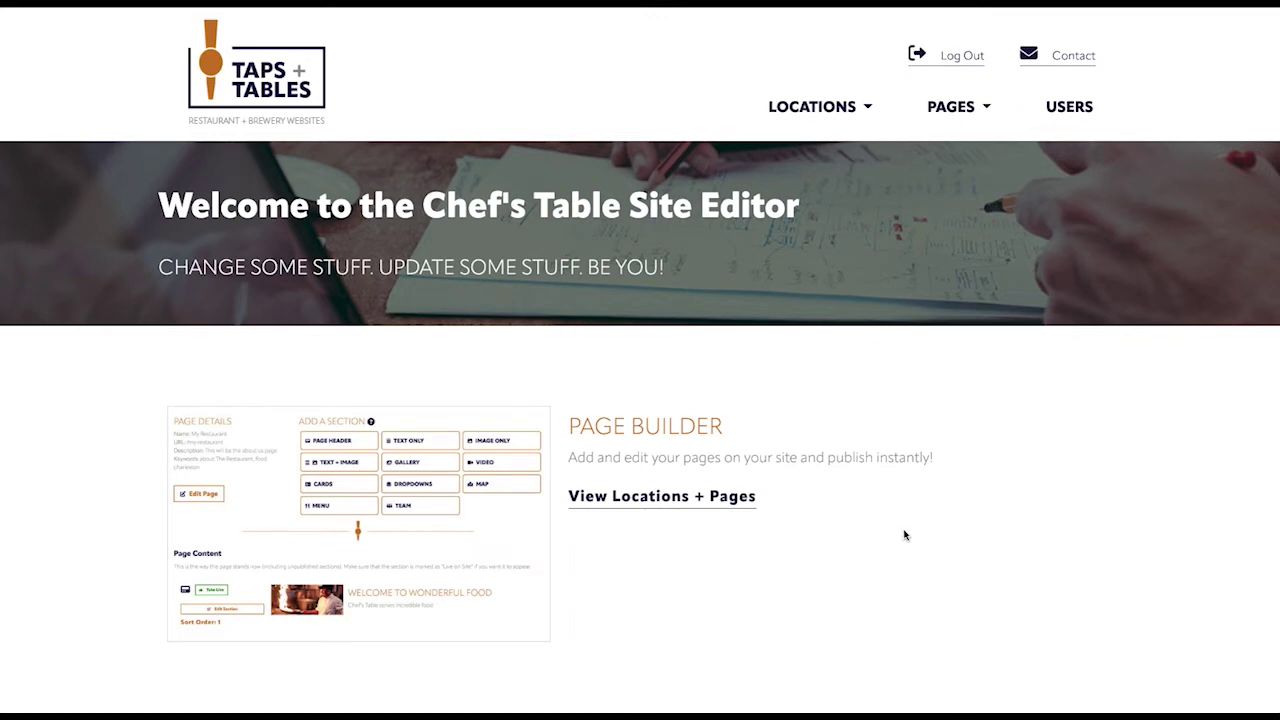
Scroll through the Chef's Table dashboard sections and bring up the Locations and Pages list.
scroll(895, 536, down, 3)
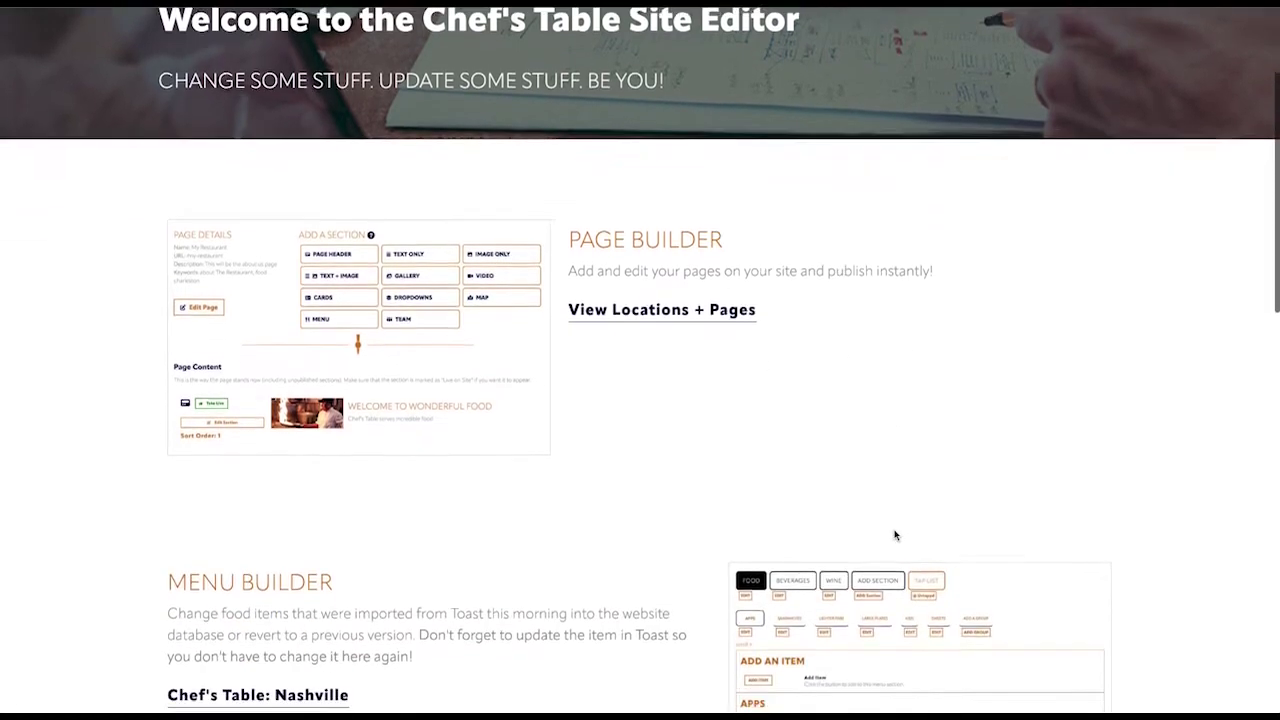
scroll(151, 634, down, 3)
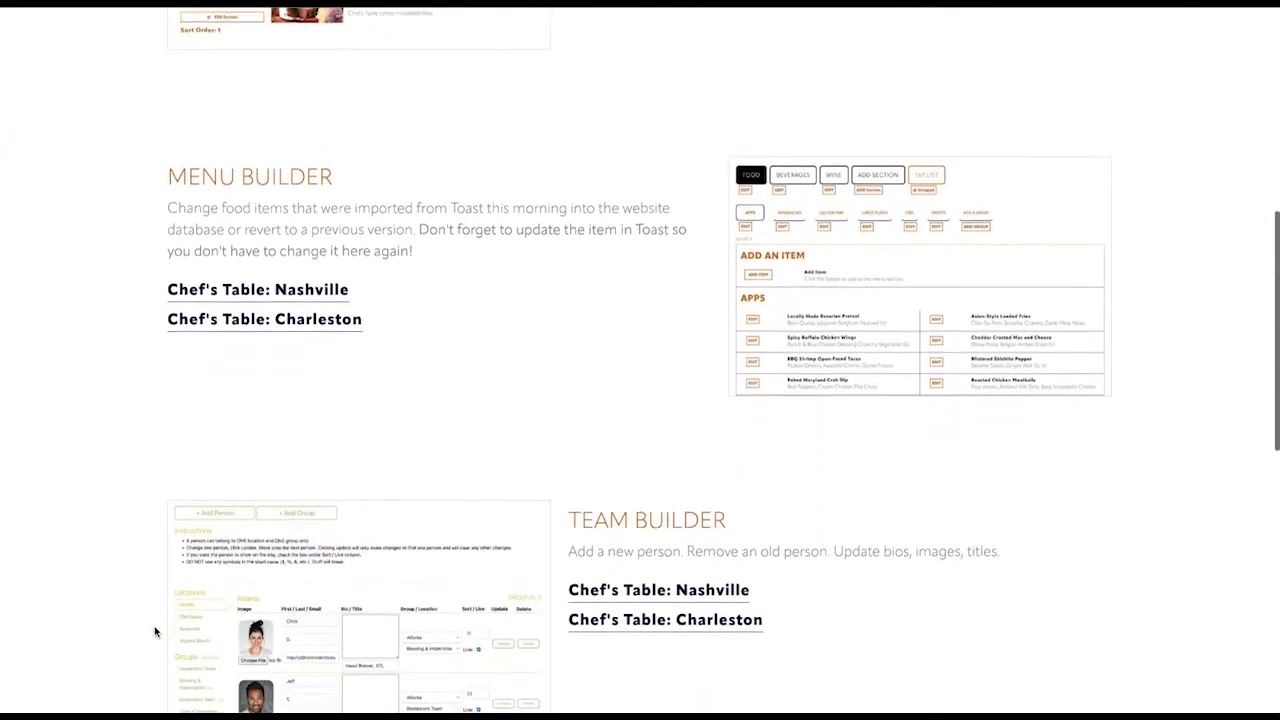
scroll(890, 530, down, 2)
scroll(890, 530, up, 4)
scroll(890, 528, up, 4)
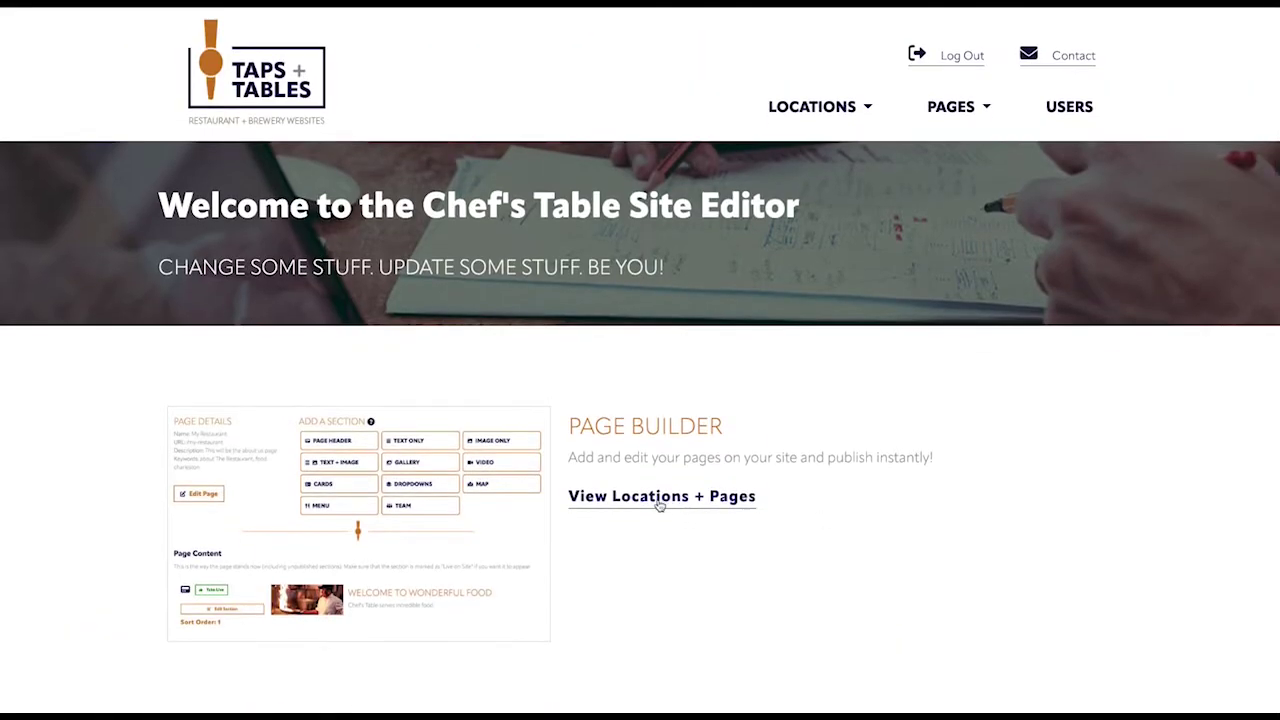
click(658, 496)
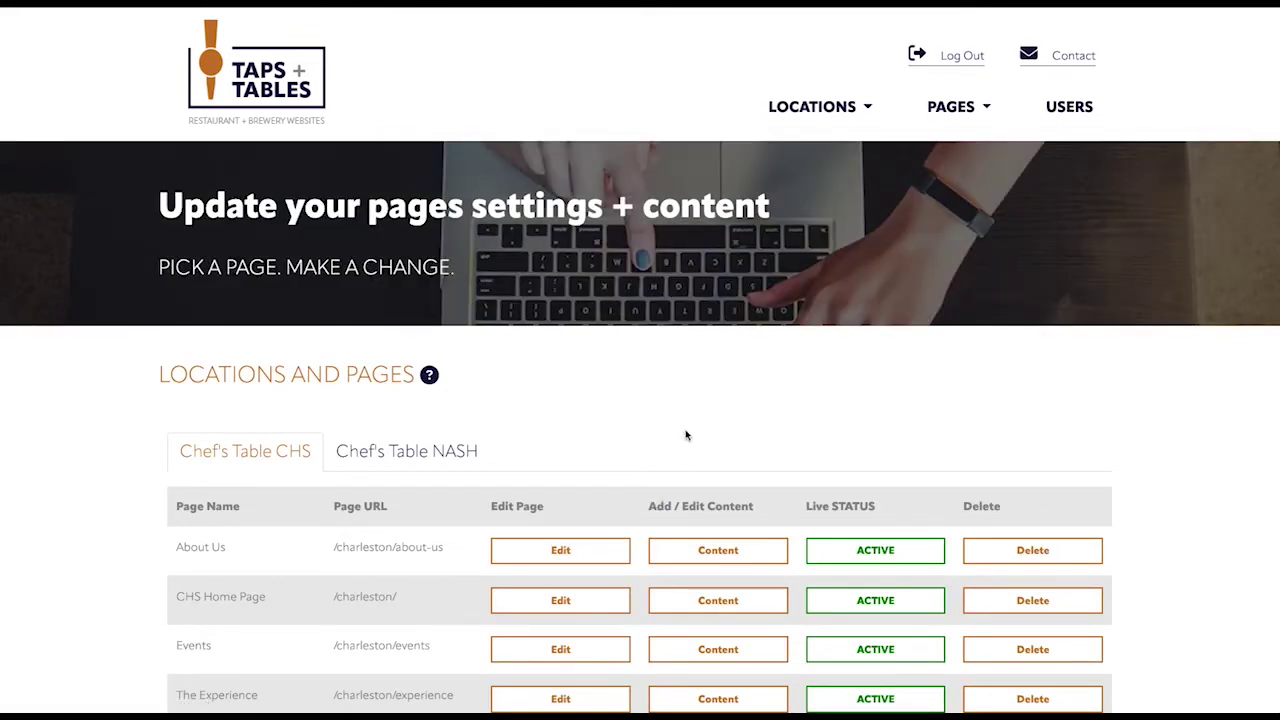
Check the Chef's Table NASH pages, return to CHS, and open CHS Home Page content.
scroll(692, 432, down, 3)
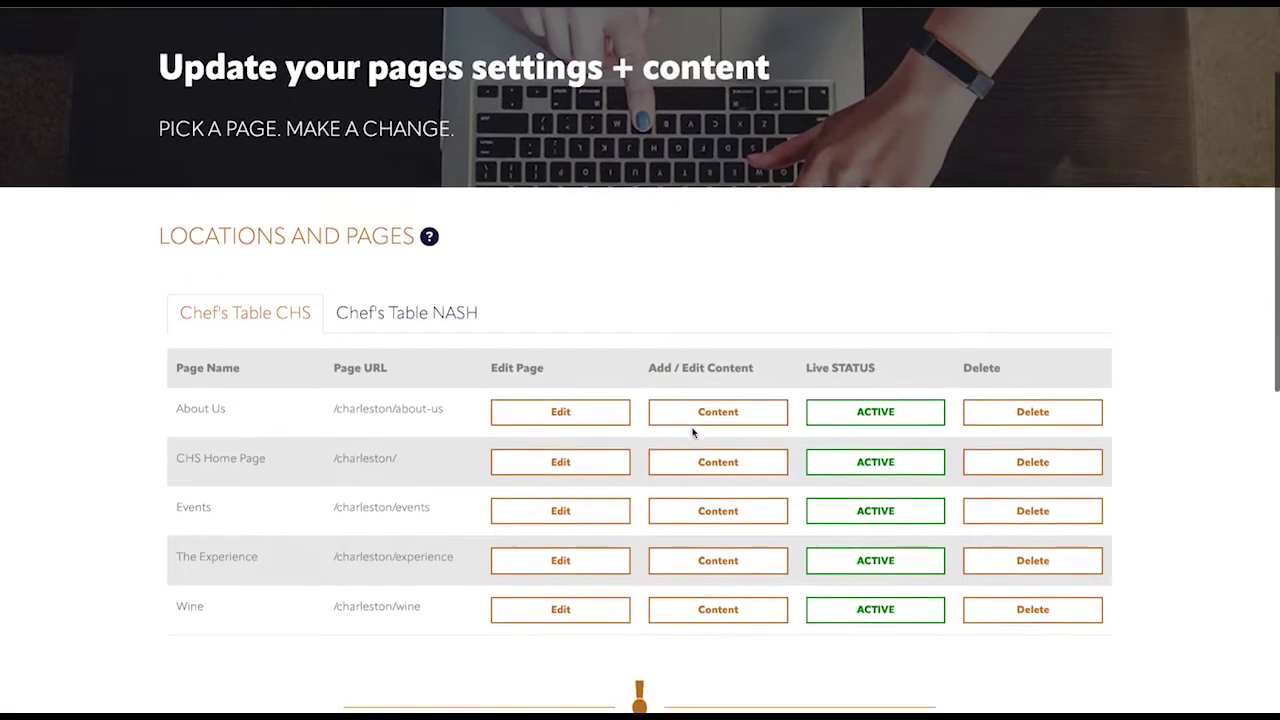
click(398, 305)
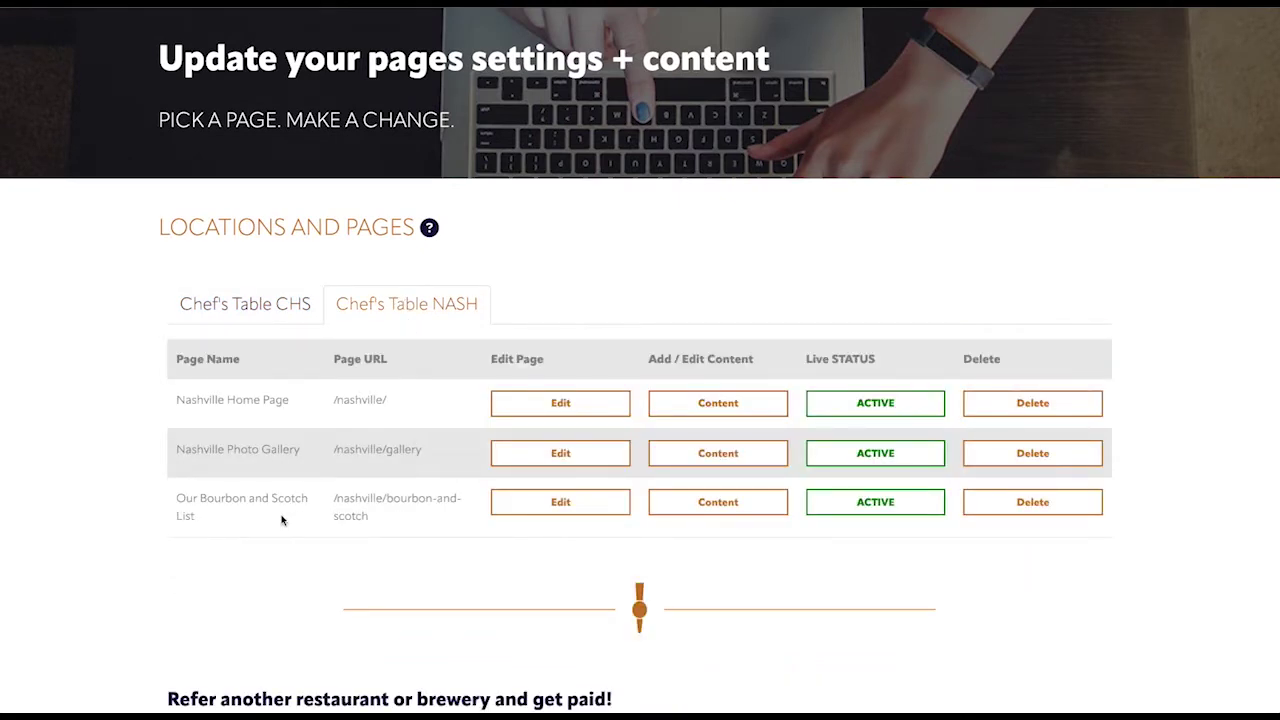
click(277, 311)
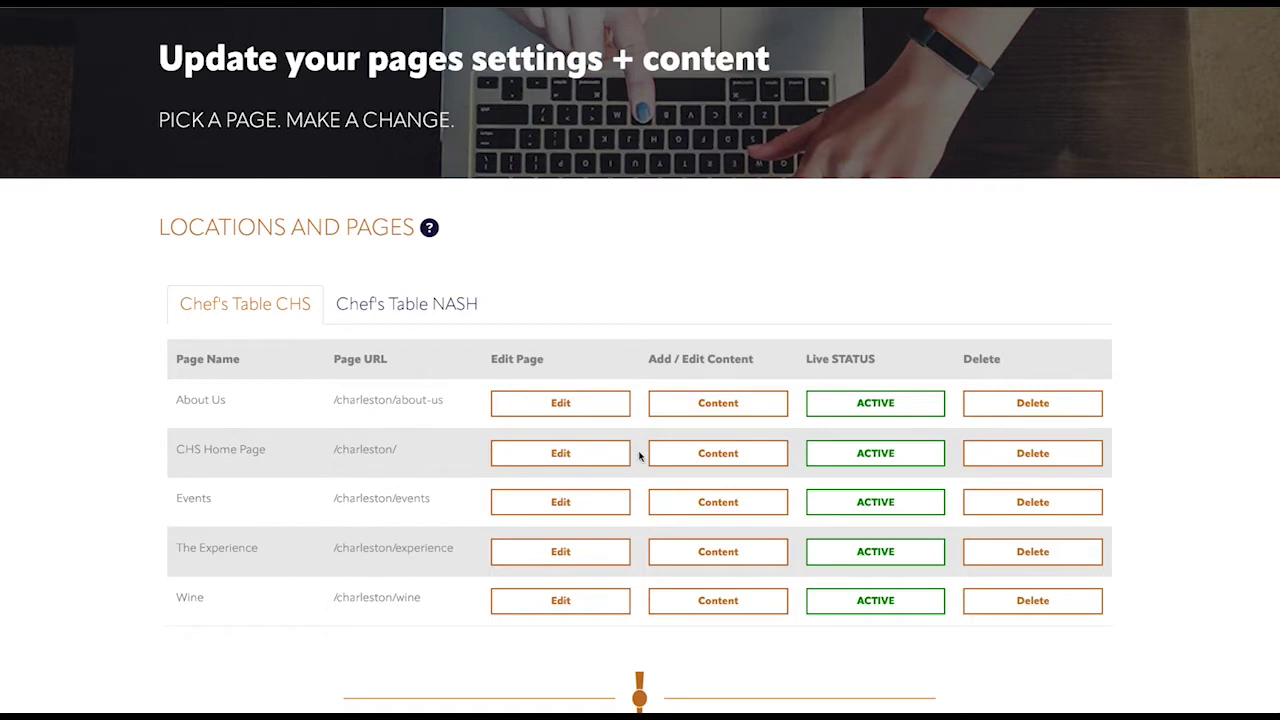
click(671, 454)
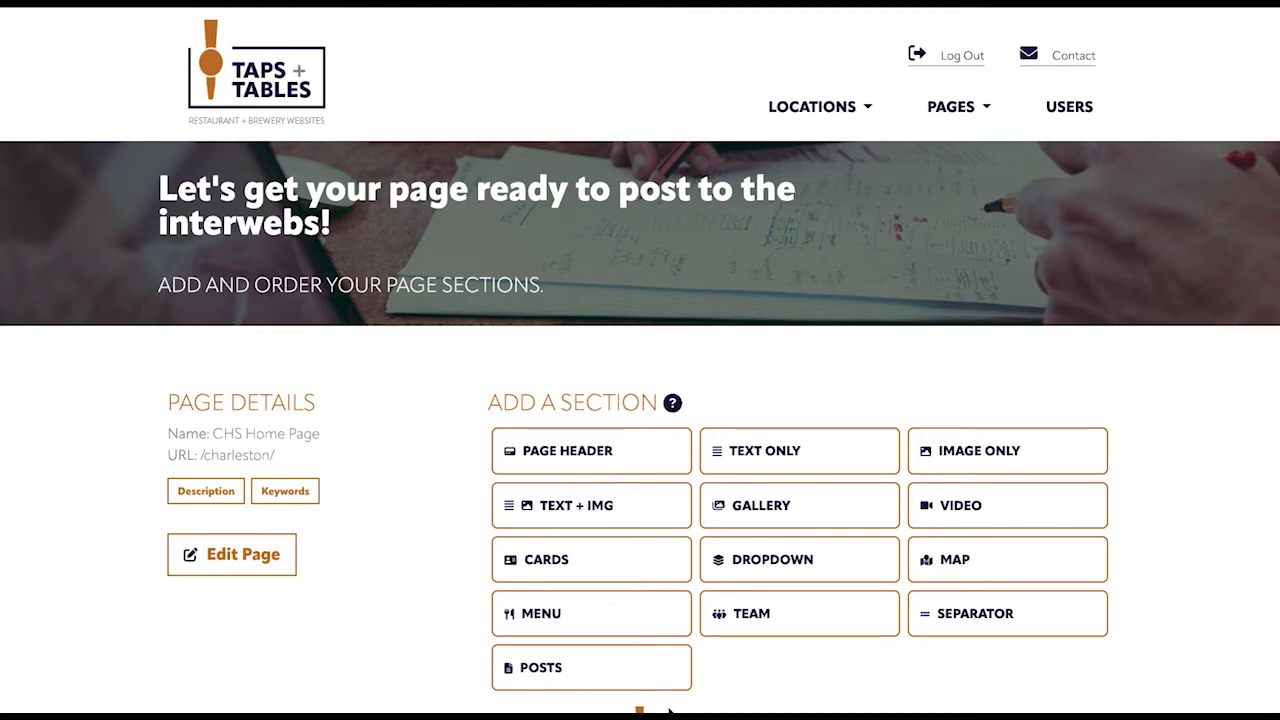
Start a new Page Header section on CHS Home Page and focus its H1 headline.
click(594, 448)
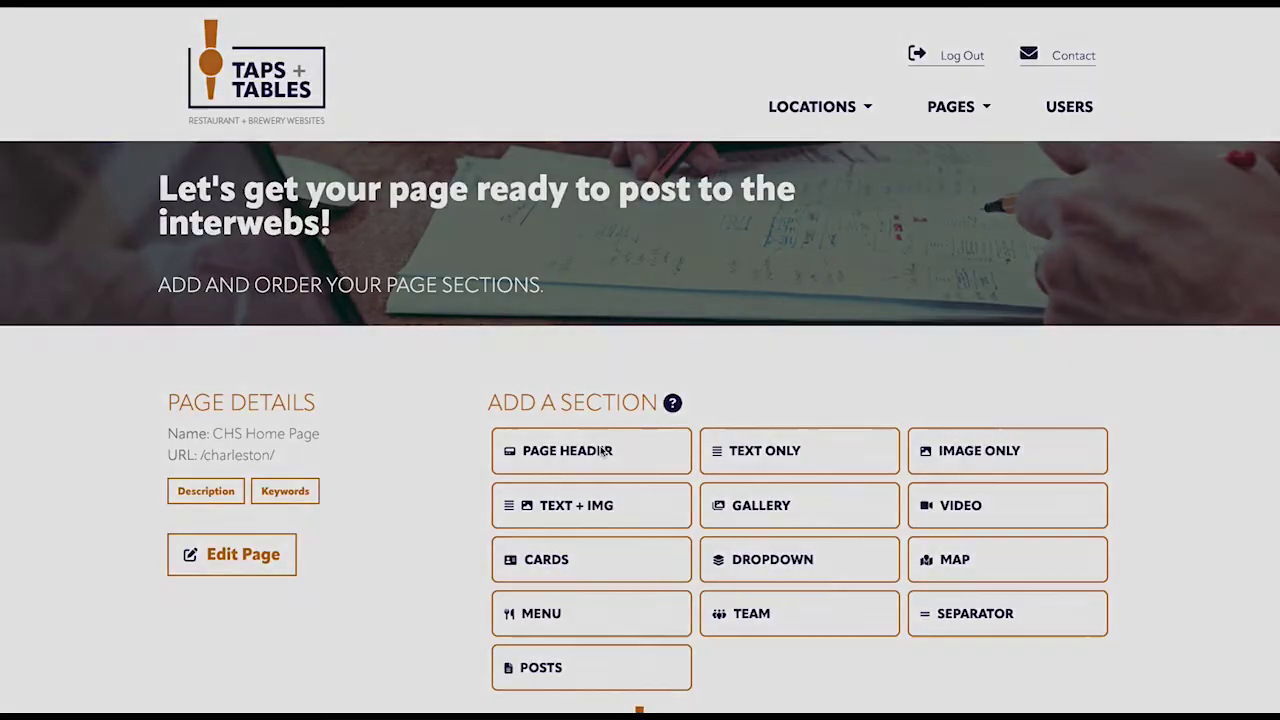
click(354, 291)
Enter headline 'The Best Table in the House is Yours' and subheading 'Join us at the Chef's Table'.
text(The Best T)
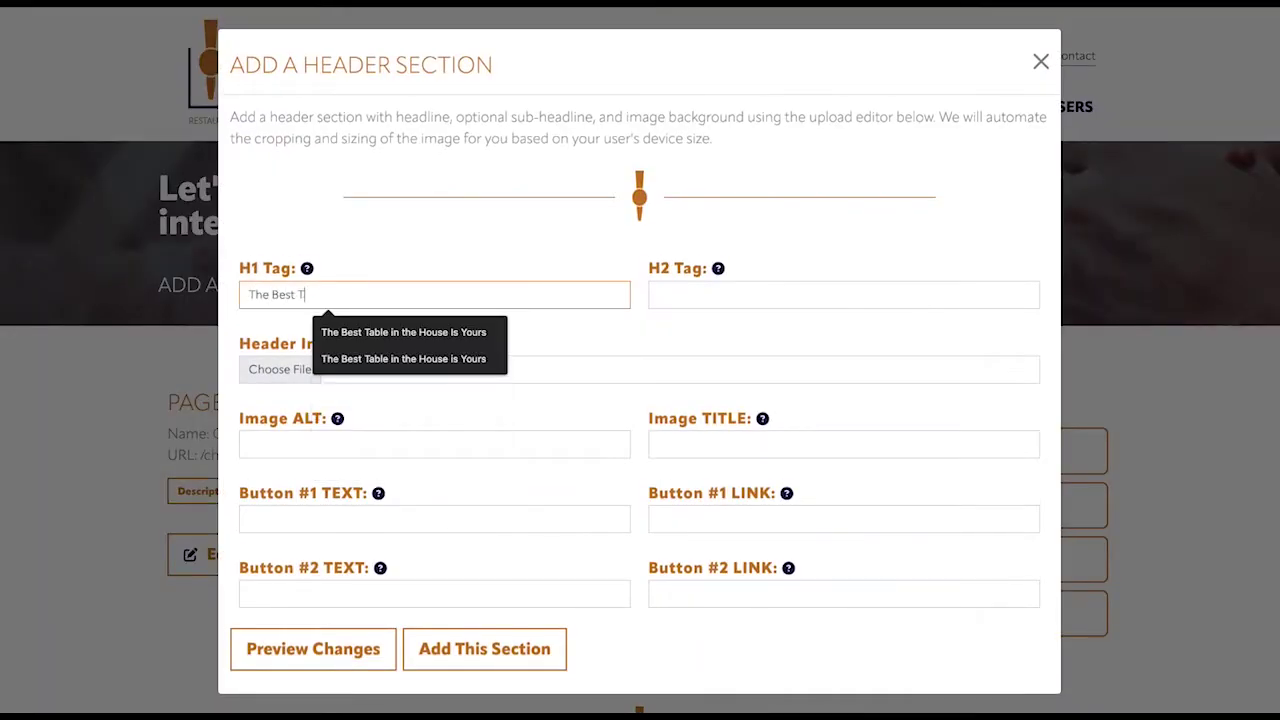
text(able in the House is Yours)
key(Tab)
text(Join us at the Chef's Table)
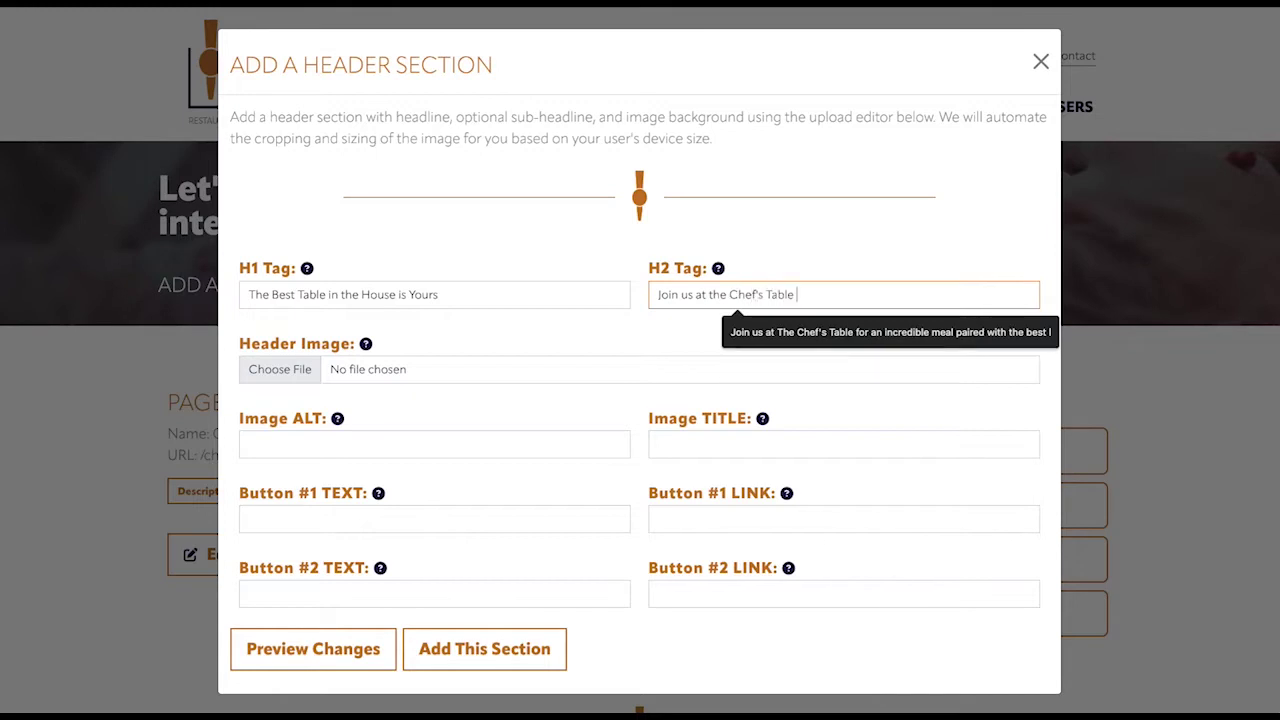
click(829, 333)
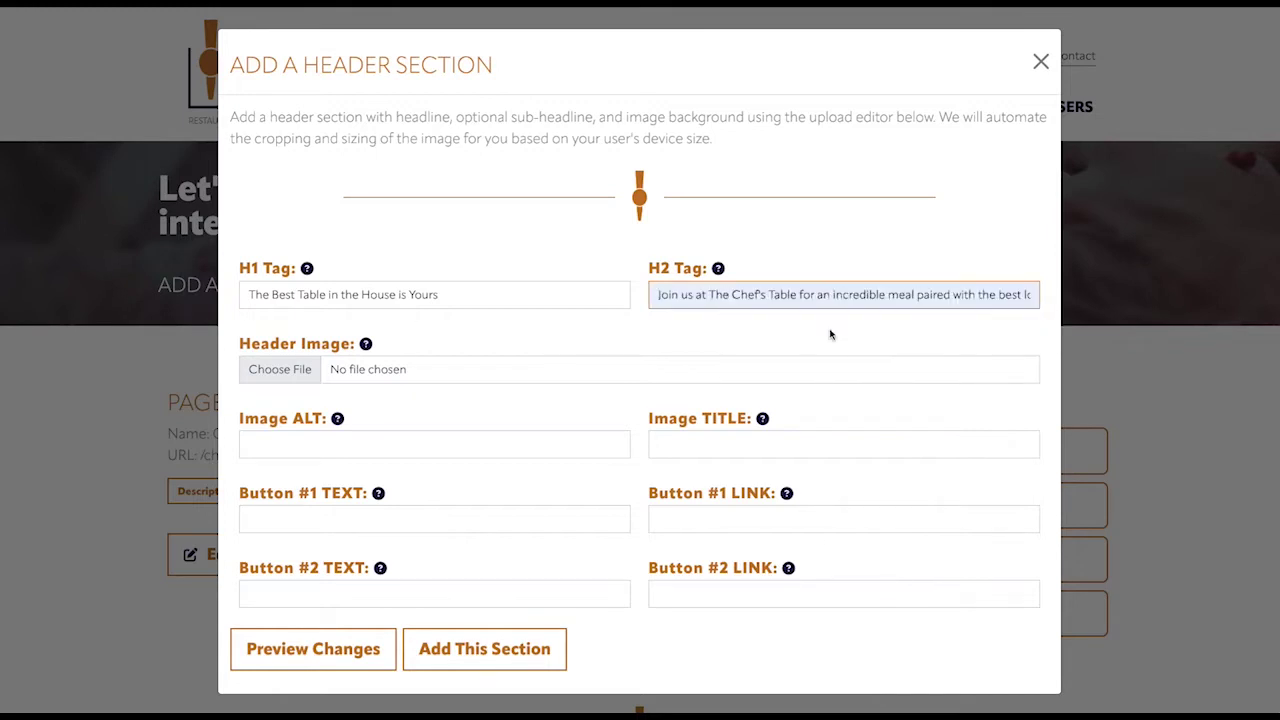
Set galleryPizza.jpg as header image, alt 'Pepperoni pizza', title 'The Best Pepperoni Pizza in Town'.
click(488, 373)
click(300, 277)
click(1100, 481)
click(533, 449)
text(Pepperoni pizza)
key(Tab)
text(The Best Pepperoni Pizza in Town)
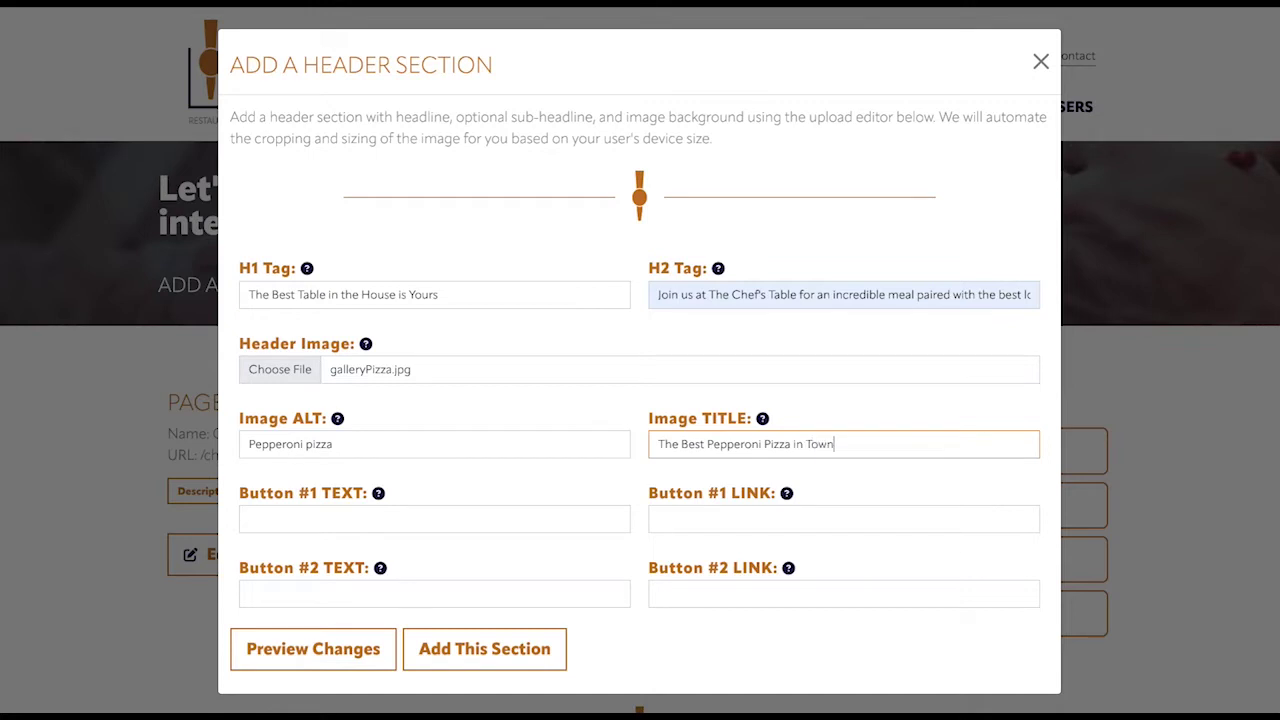
Add Full Menu (menu) and Beer List (beer-list) buttons, then preview the header.
click(358, 515)
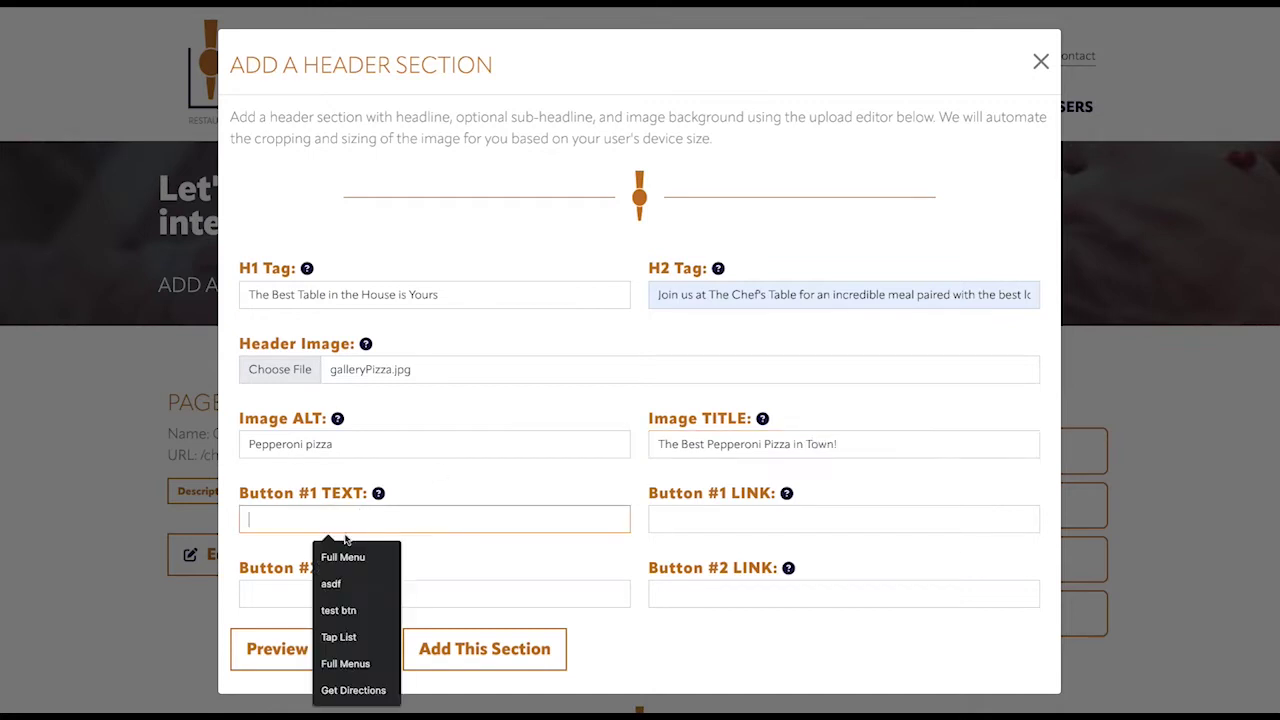
click(343, 557)
click(763, 520)
click(766, 551)
click(480, 593)
click(377, 449)
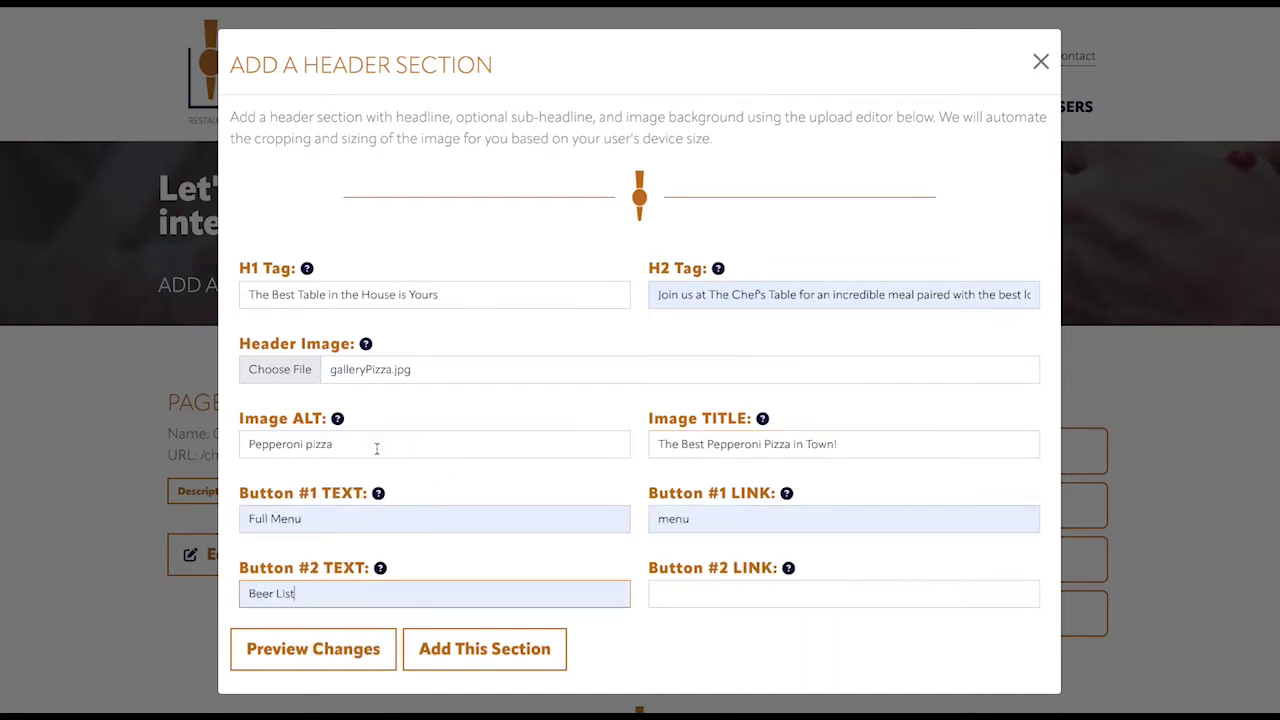
click(727, 600)
click(744, 572)
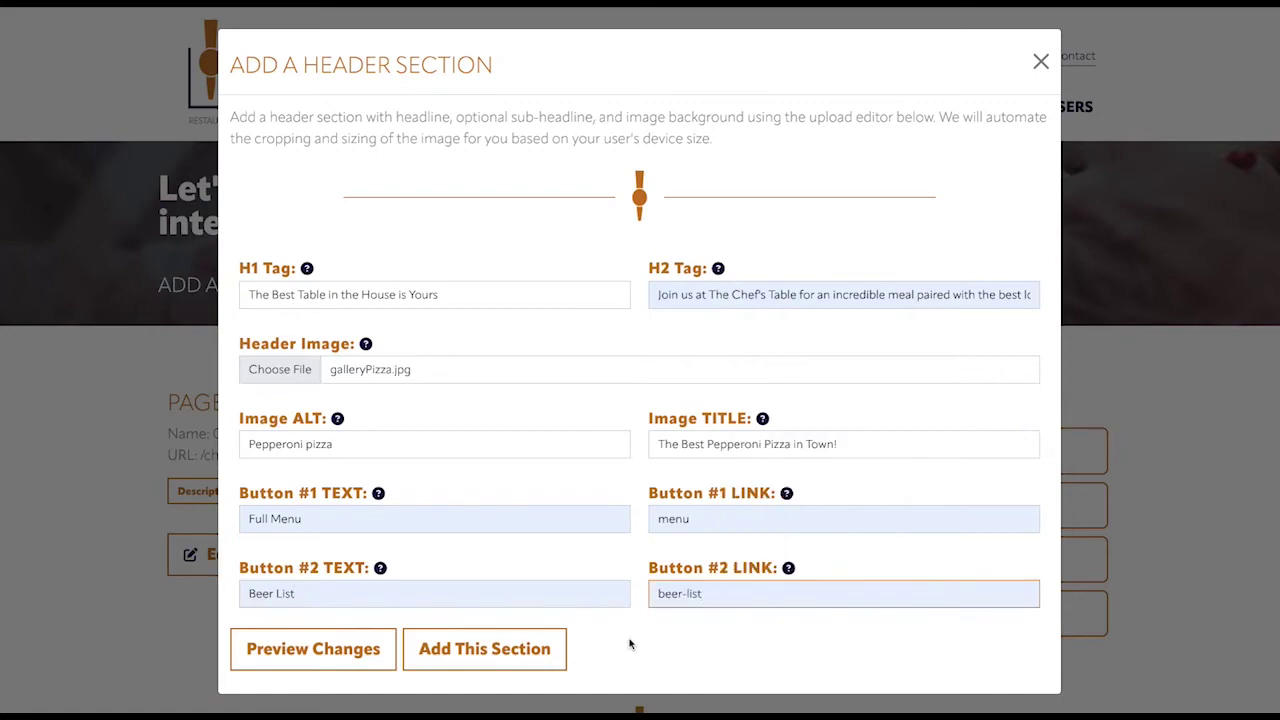
click(366, 652)
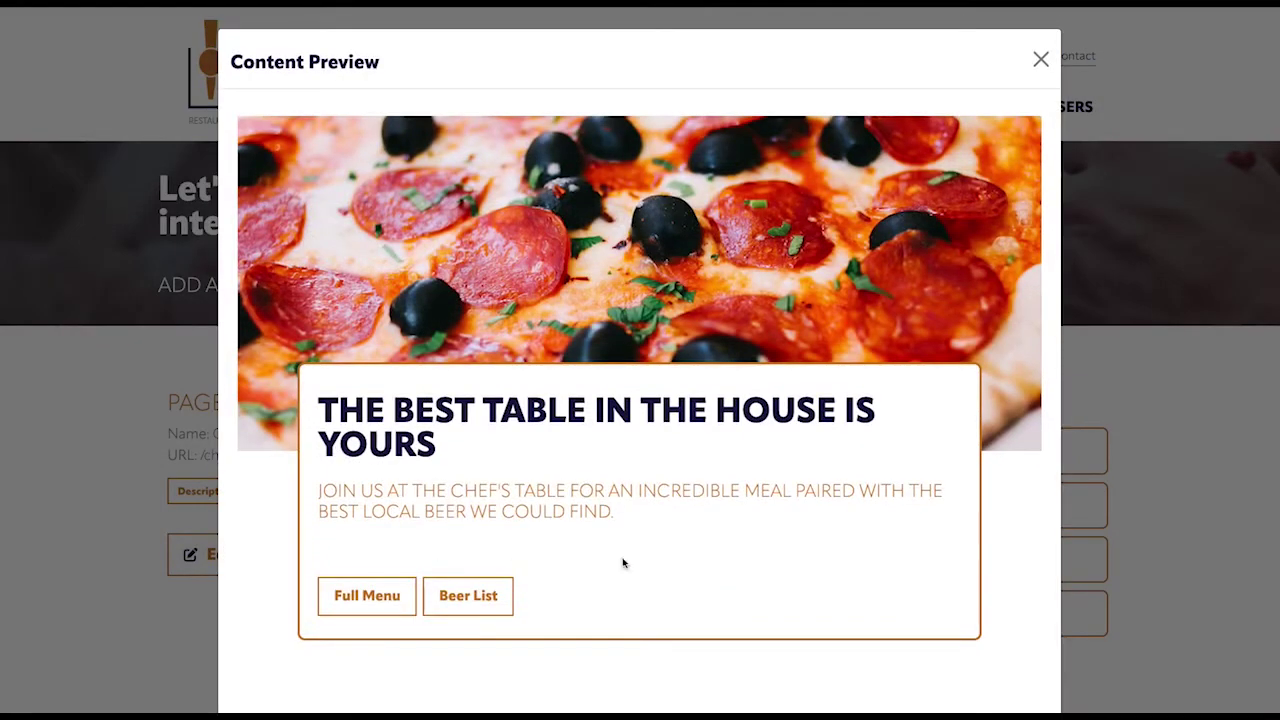
Return from the header preview and add the pizza header section to CHS Home Page.
scroll(589, 299, down, 2)
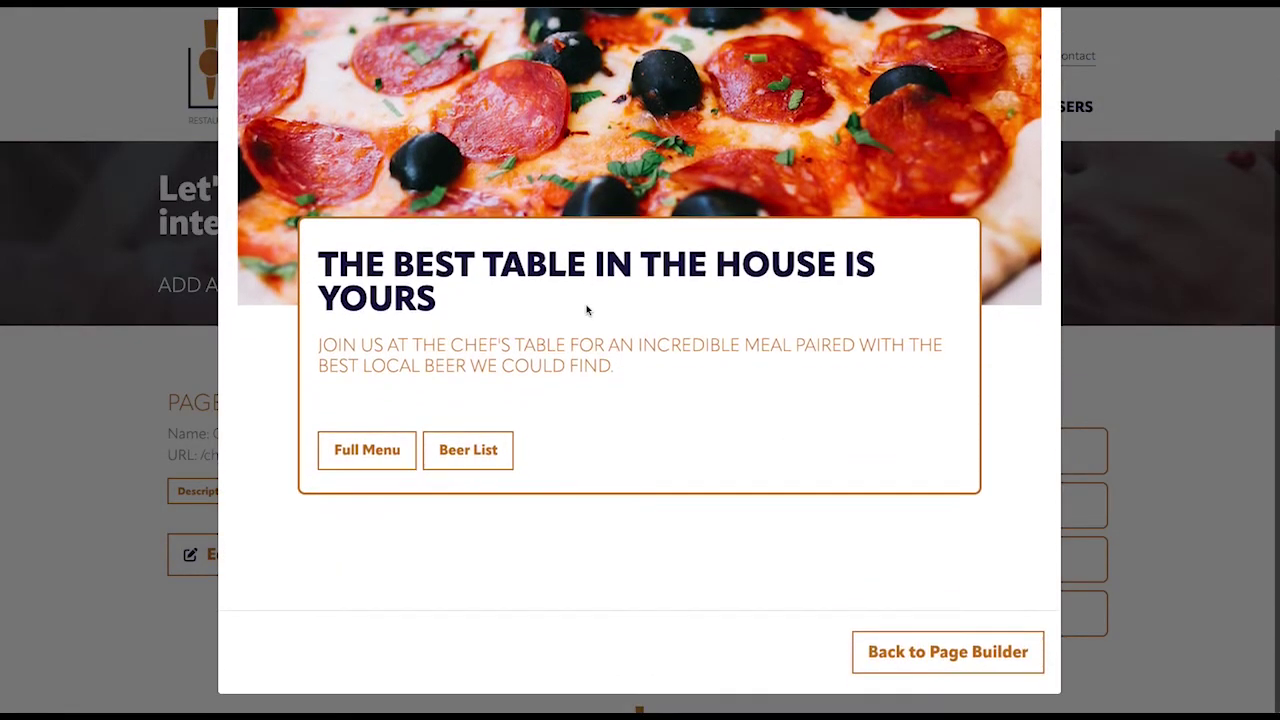
click(894, 652)
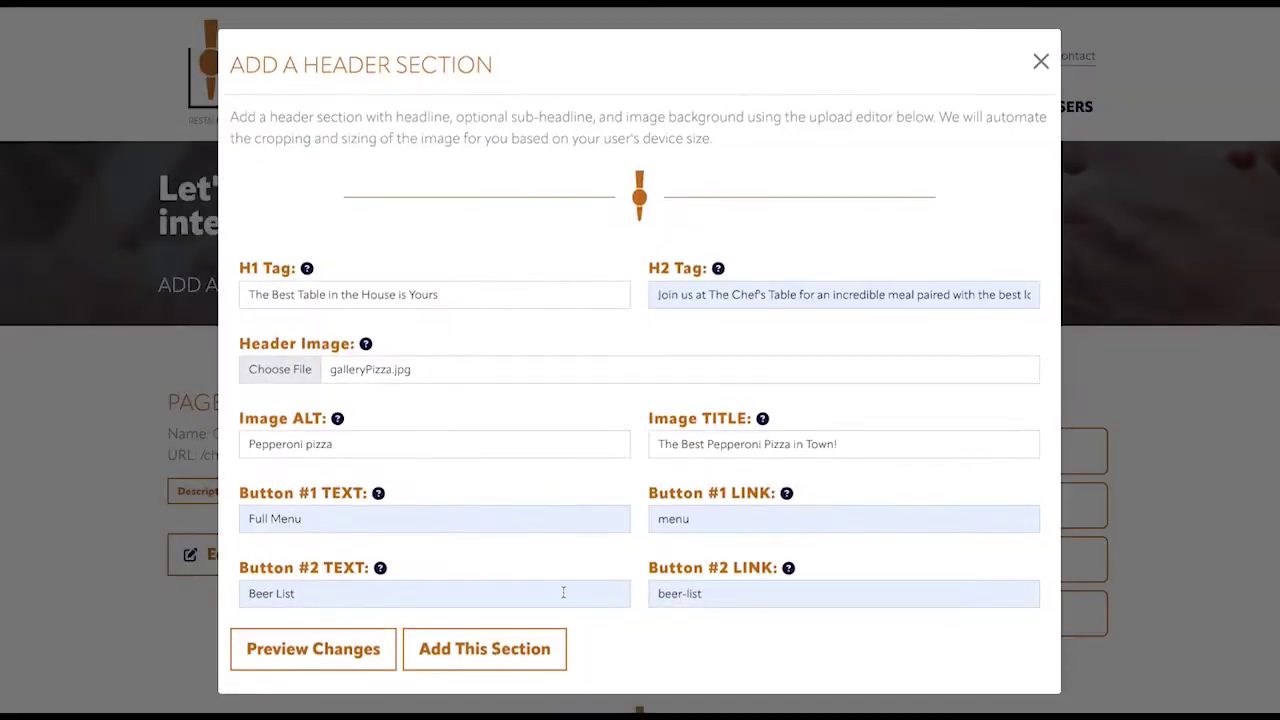
click(500, 652)
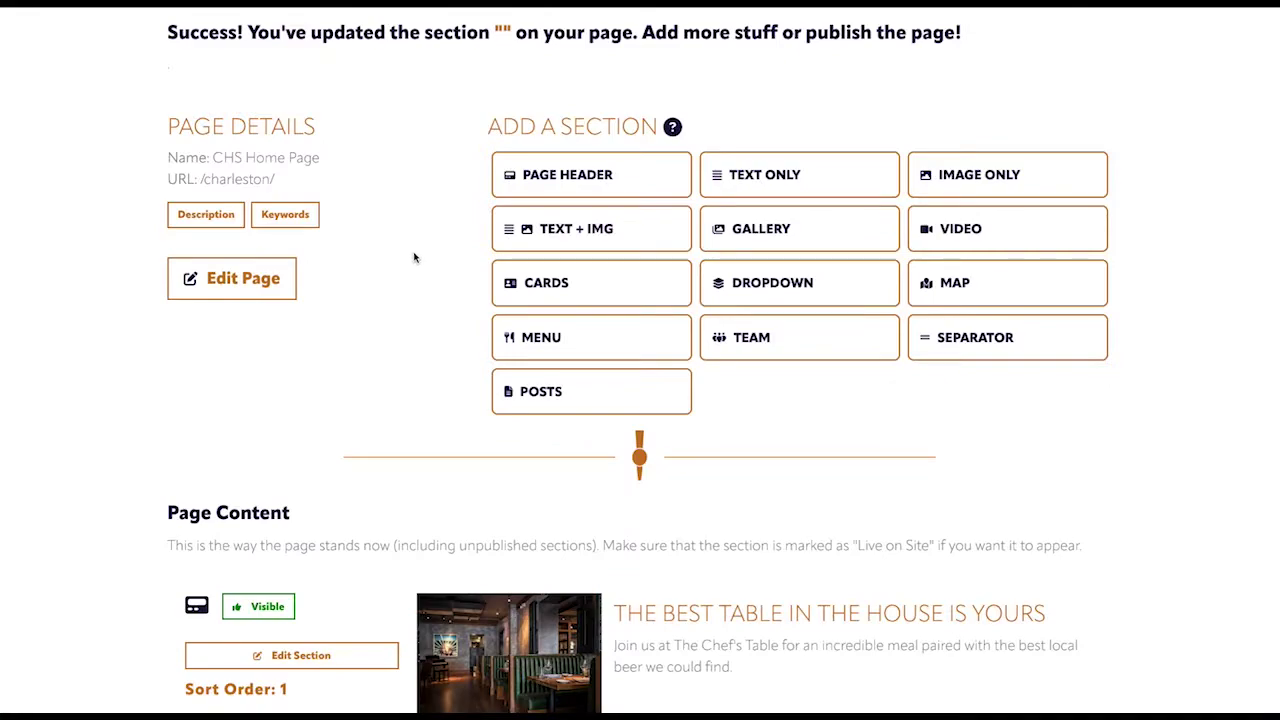
Start a text-and-image section titled 'Intro to Chef's Table', sort order 100, with a description.
click(563, 231)
scroll(560, 229, down, 1)
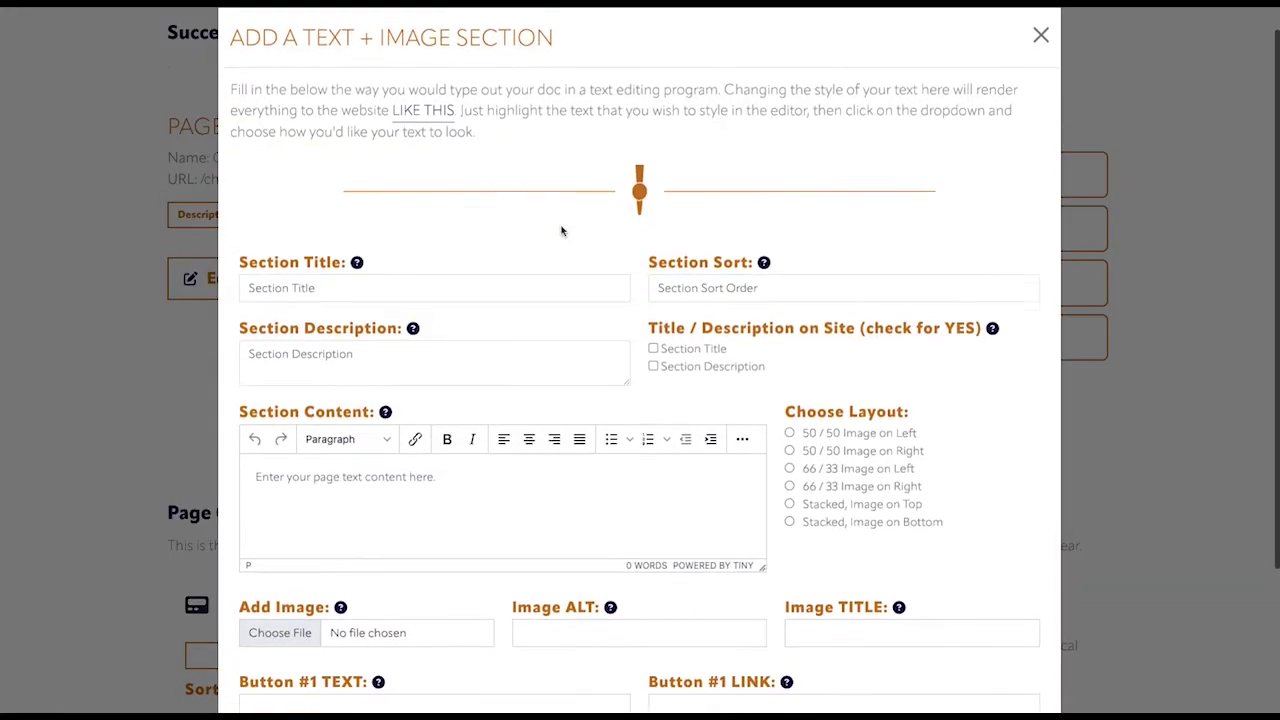
click(425, 268)
text(In)
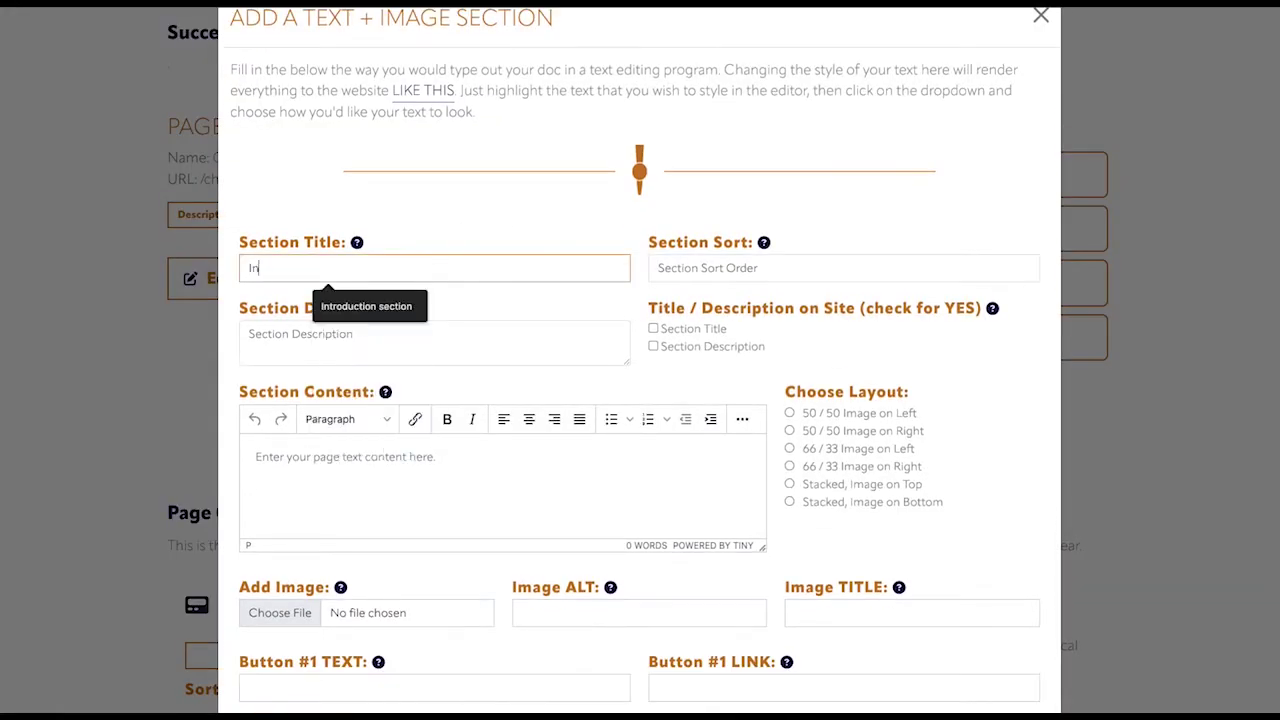
text(tro to Chef's Table)
key(Tab)
text(100)
key(Tab)
text(Img / text to describe sch)
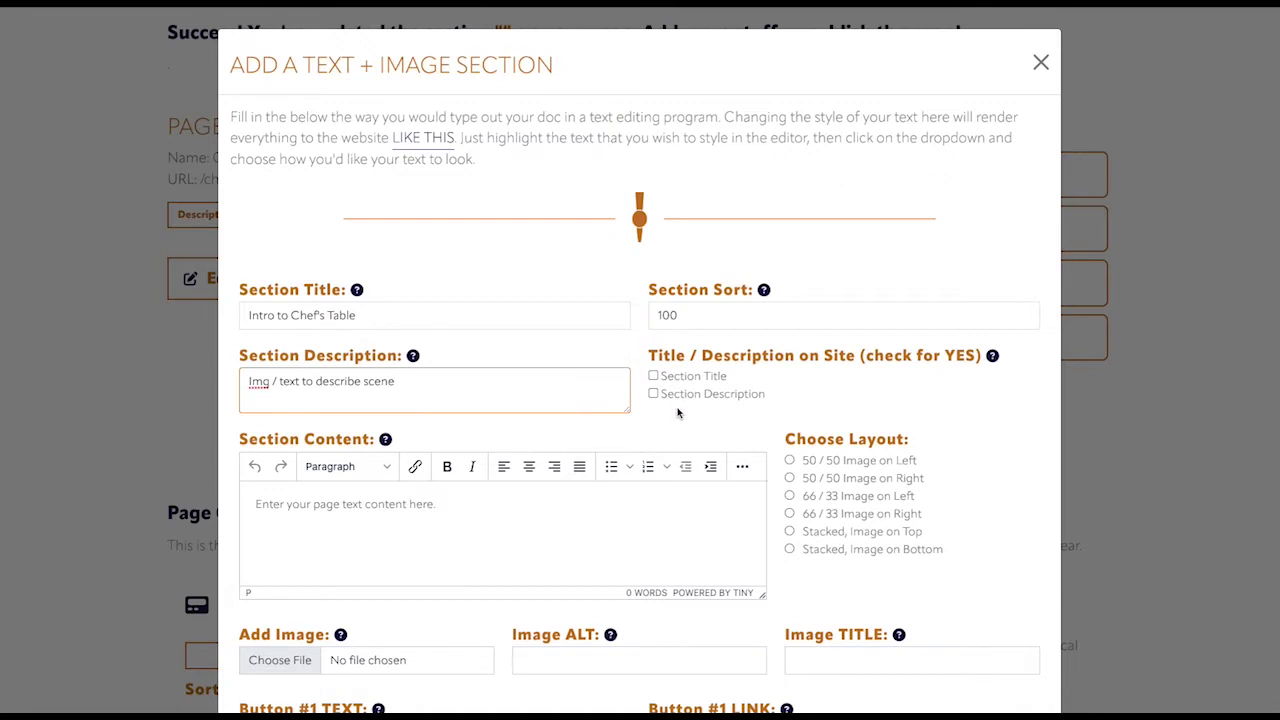
Write the two welcome paragraphs and choose the '50 / 50 Image on Right' layout.
scroll(560, 415, down, 1)
click(474, 423)
text(If youo're loo)
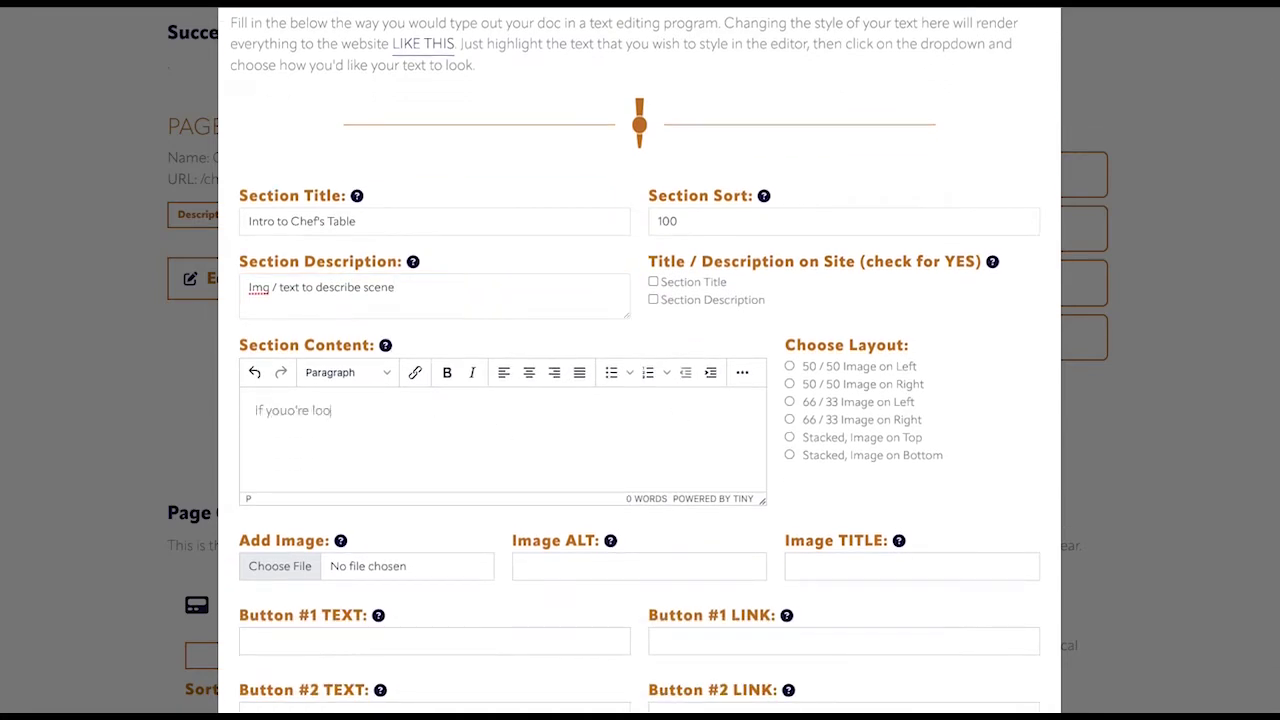
key(BackSpace)
key(BackSpace)
key(BackSpace)
key(BackSpace)
key(BackSpace)
key(BackSpace)
key(BackSpace)
key(BackSpace)
text('re looking for a good time)
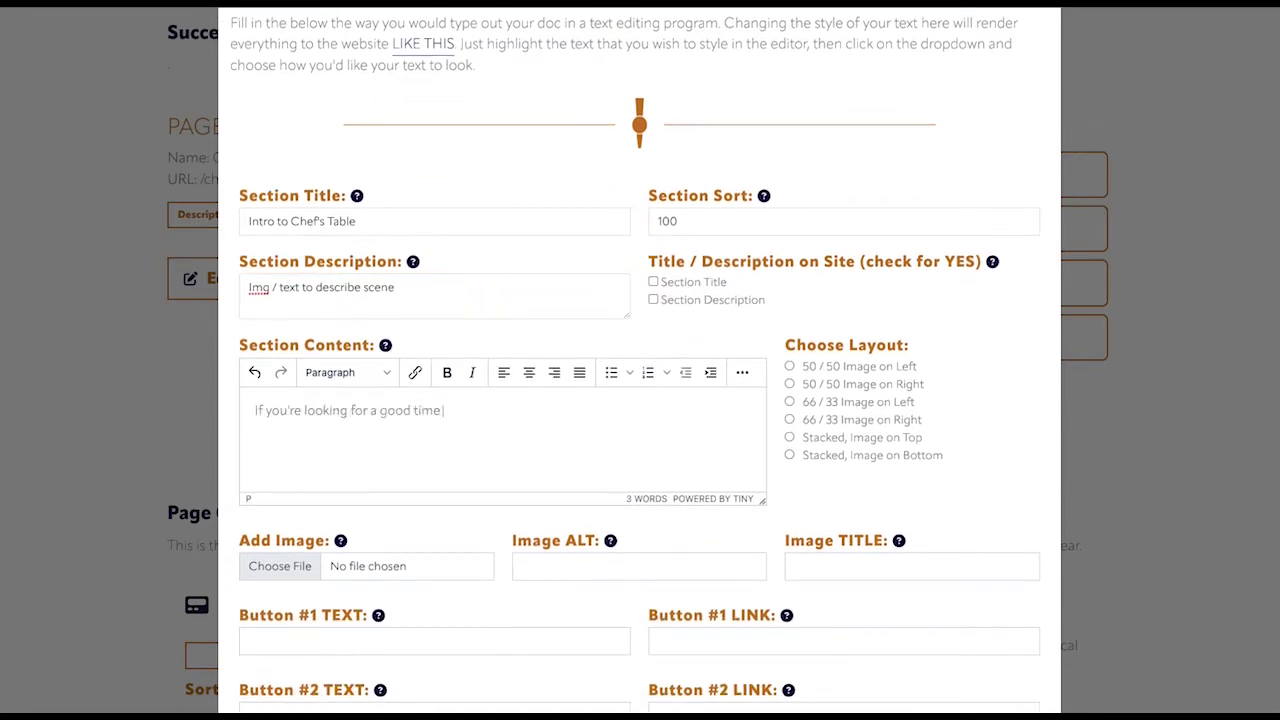
text(, you're in the right place.)
key(Return)
text(Whether)
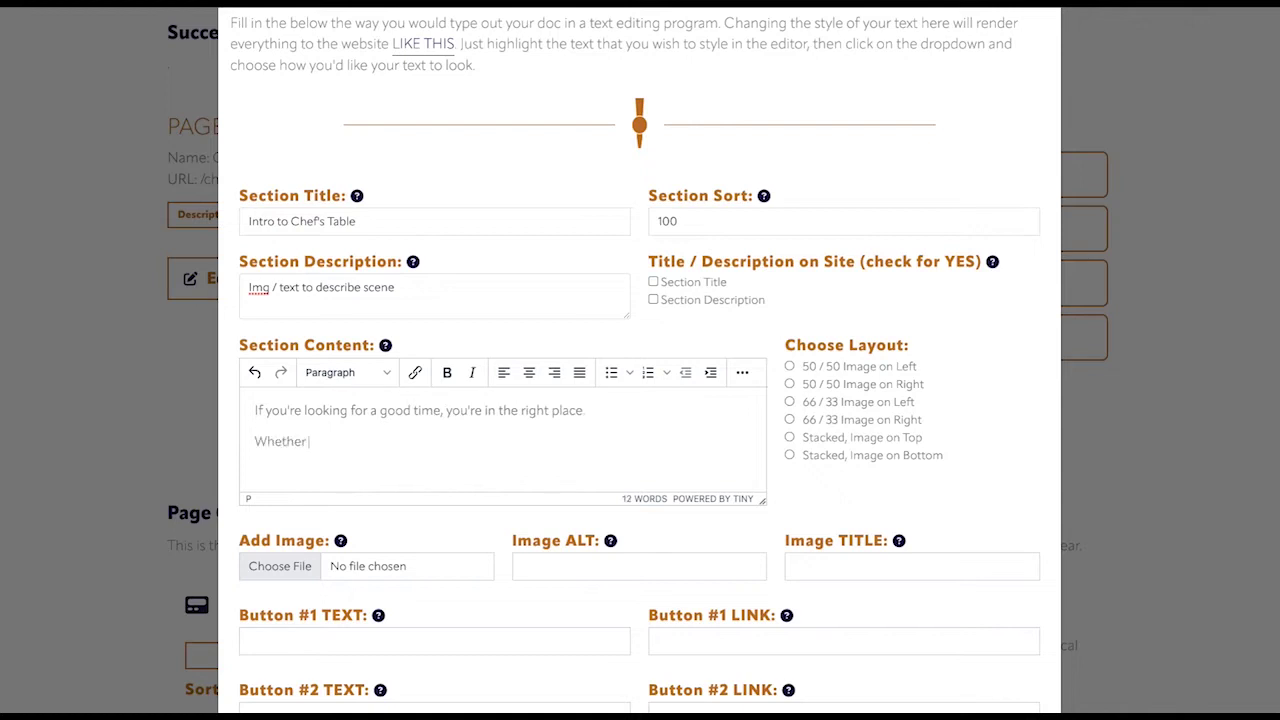
text( you want a simple meal cooked to perfection or j)
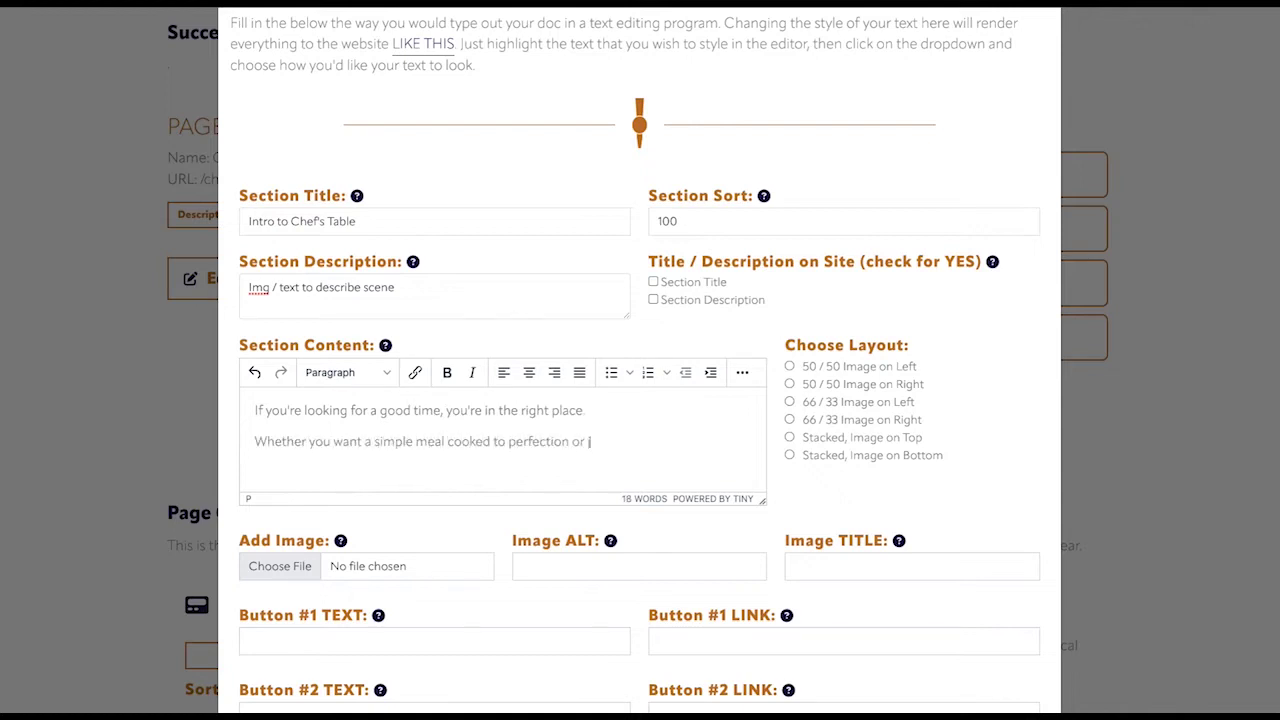
text(ust a ni9ght out with friednds drinking superb local brews, a night at the Chef's Table is what you need.)
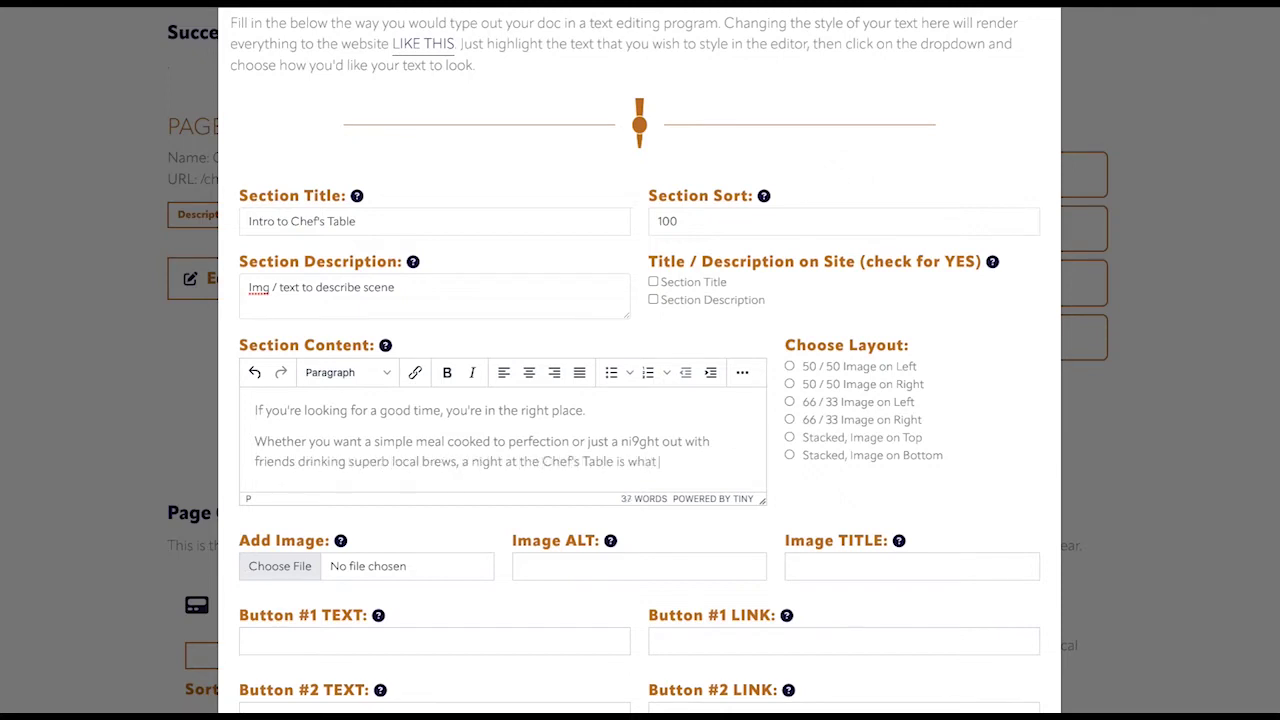
click(789, 386)
scroll(789, 386, down, 2)
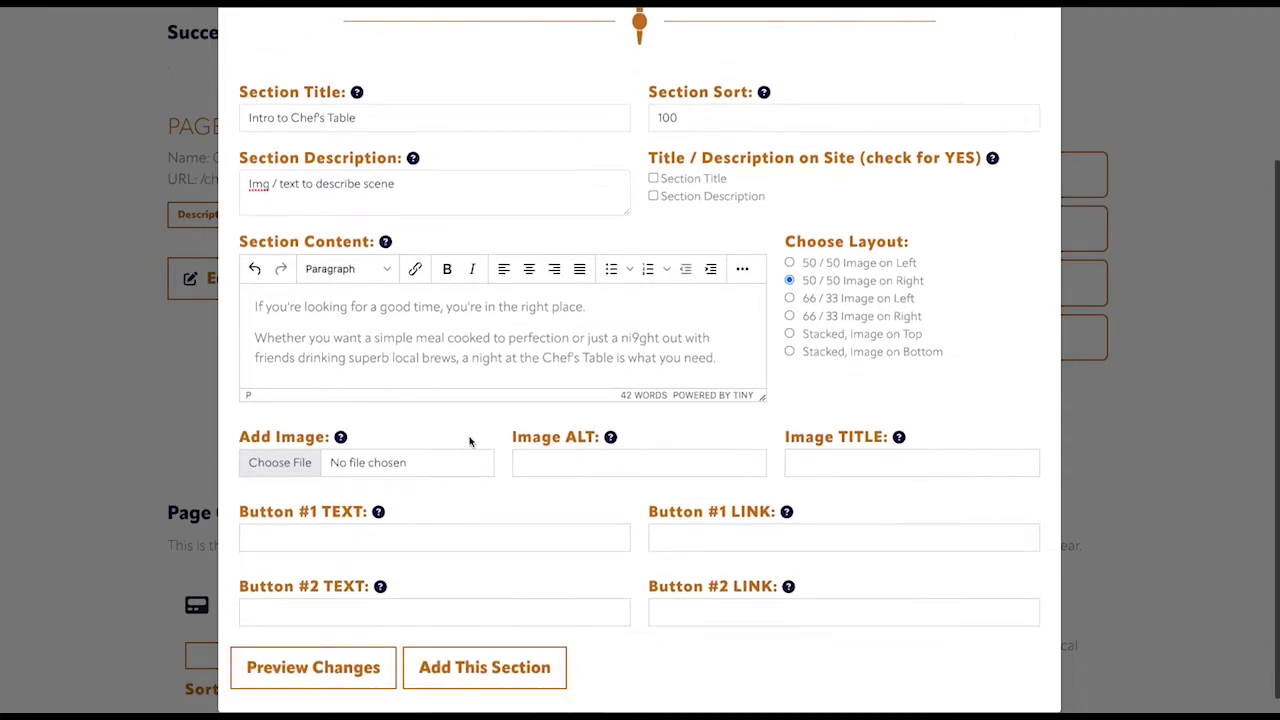
Attach food1.jpg with alt 'Plate of locally sourced seafood' and a best-seafood image title.
click(400, 461)
click(271, 212)
click(1104, 481)
click(686, 462)
text(Plate of locally sourced seafood)
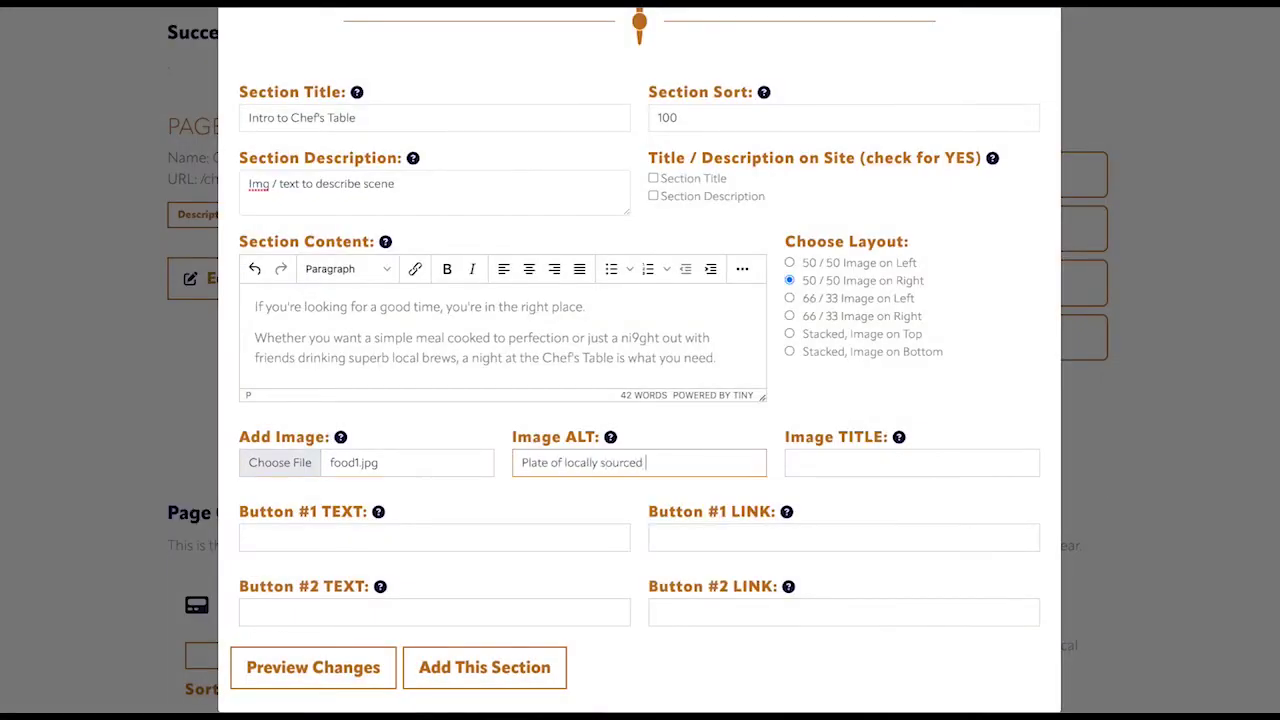
click(795, 462)
text(We've got the best seaf)
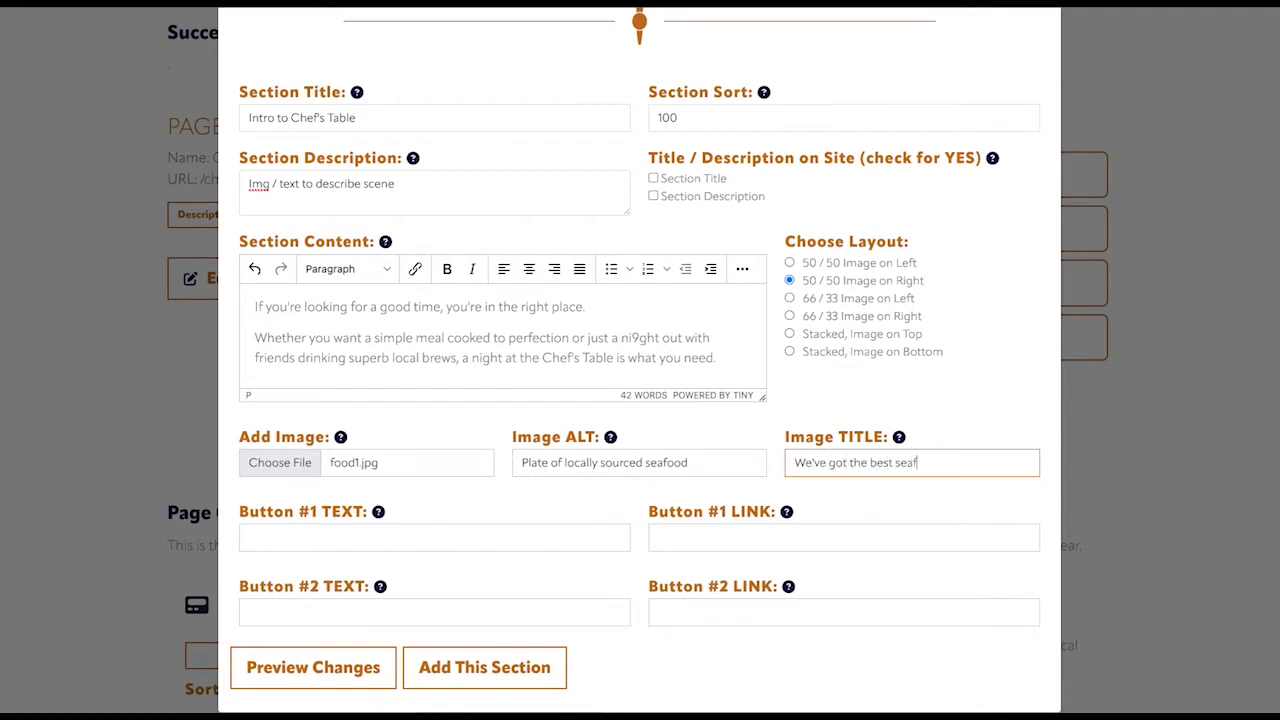
text(ood in town at The Chef's Table)
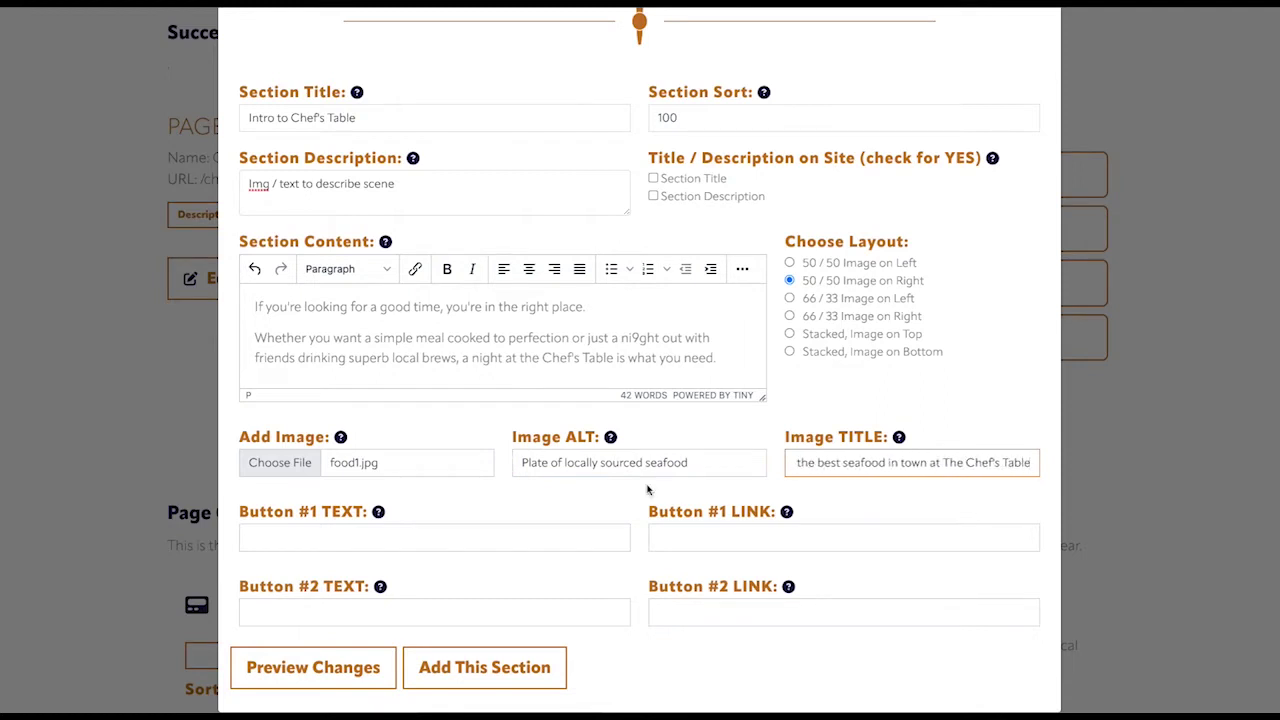
Add a Reservations button linking to reservations and preview the section.
click(531, 538)
text(Reservations)
key(Tab)
text(reservations)
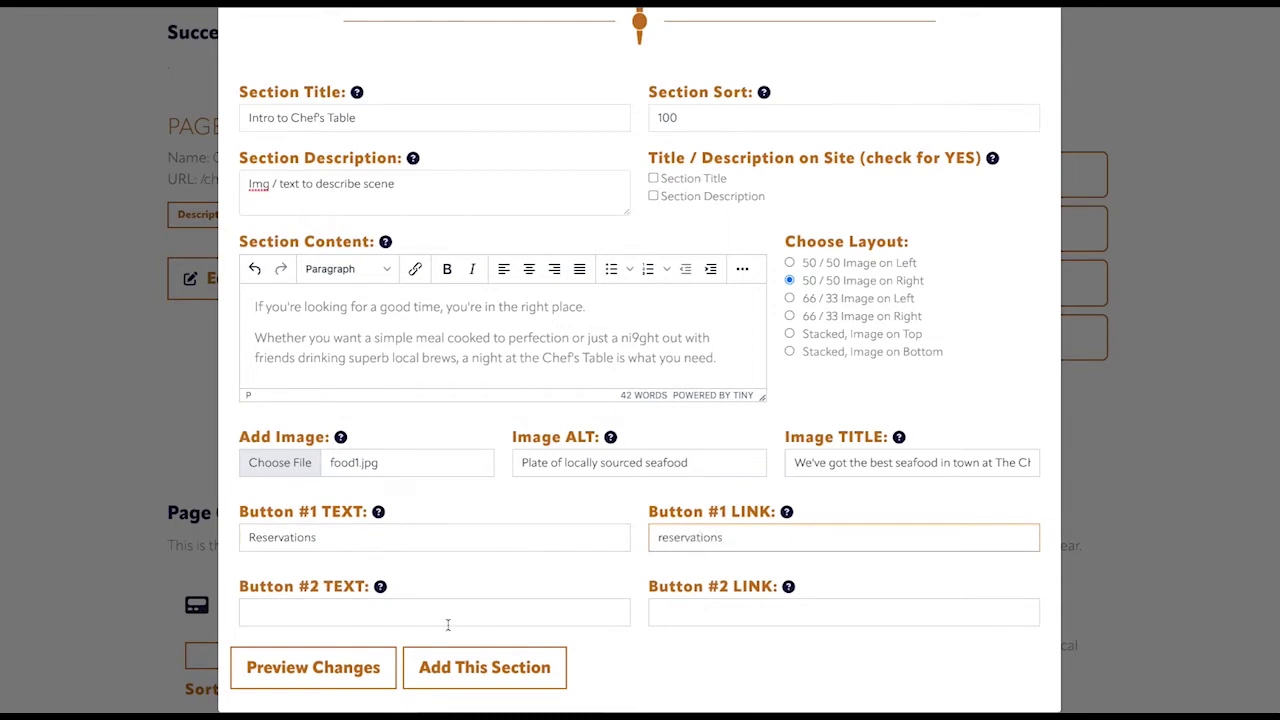
click(364, 667)
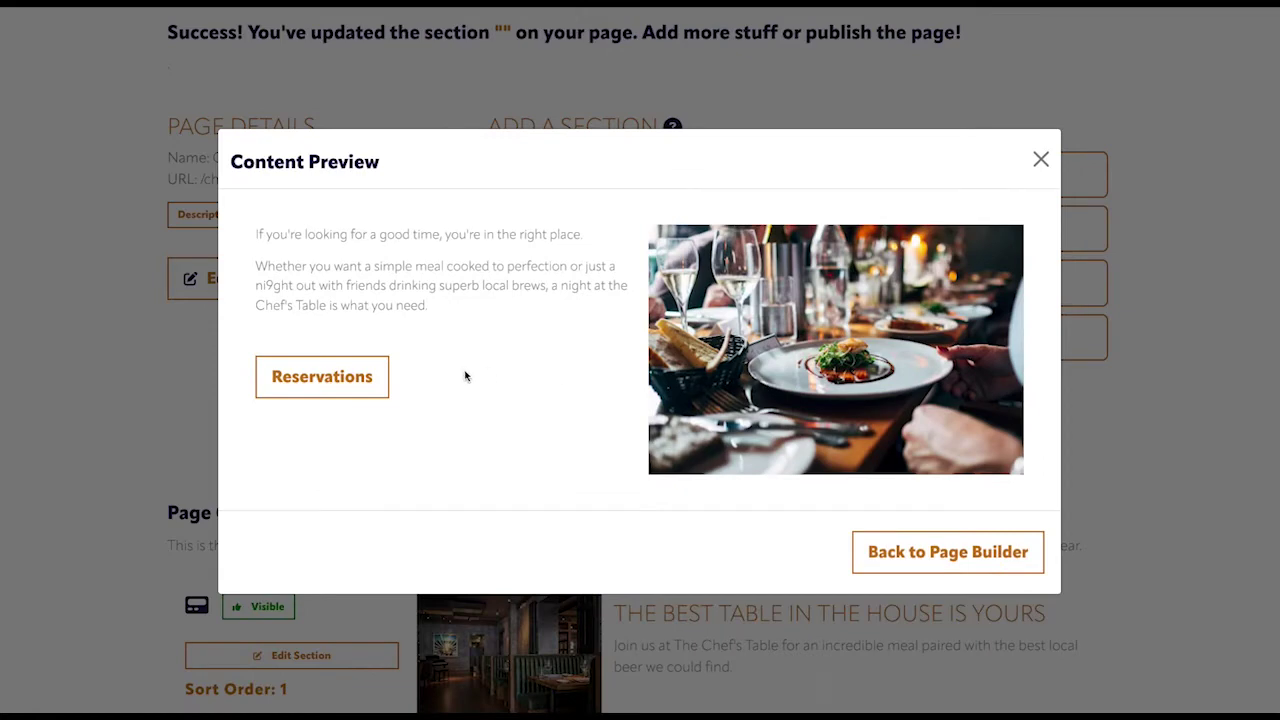
Switch the section layout to '50 / 50 Image on Left' and confirm it in preview.
click(913, 561)
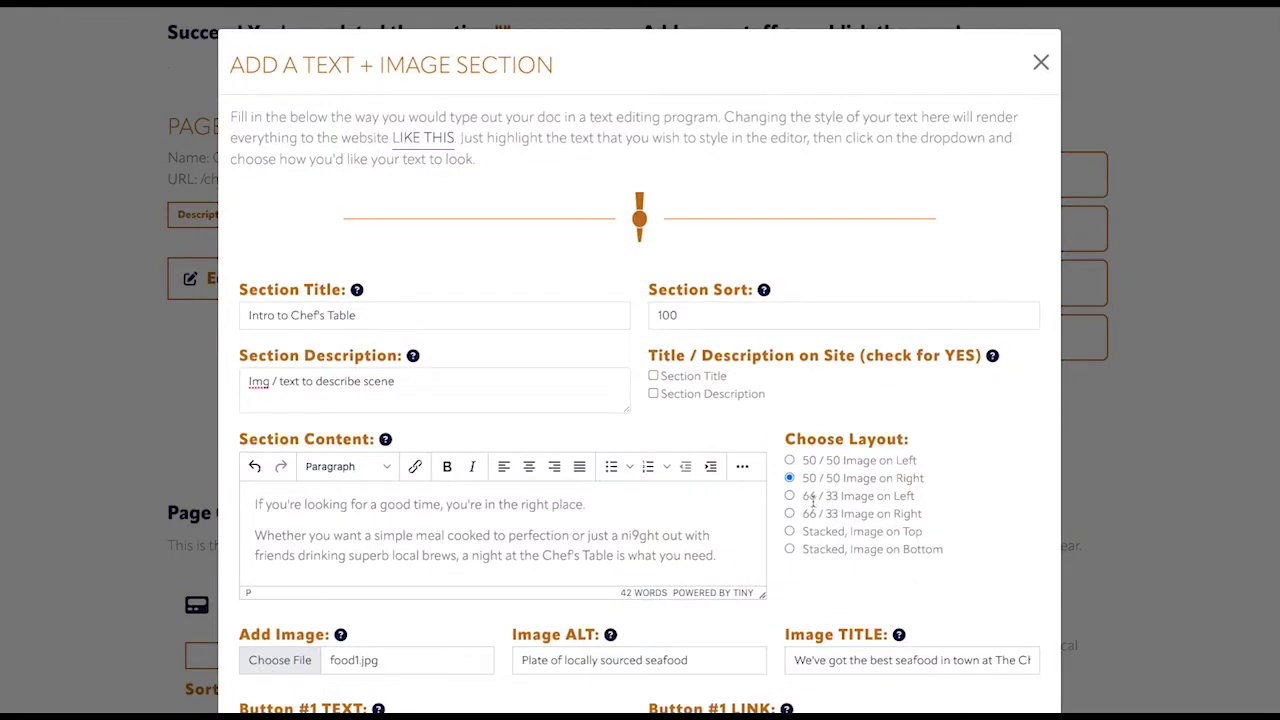
click(790, 461)
scroll(571, 600, down, 4)
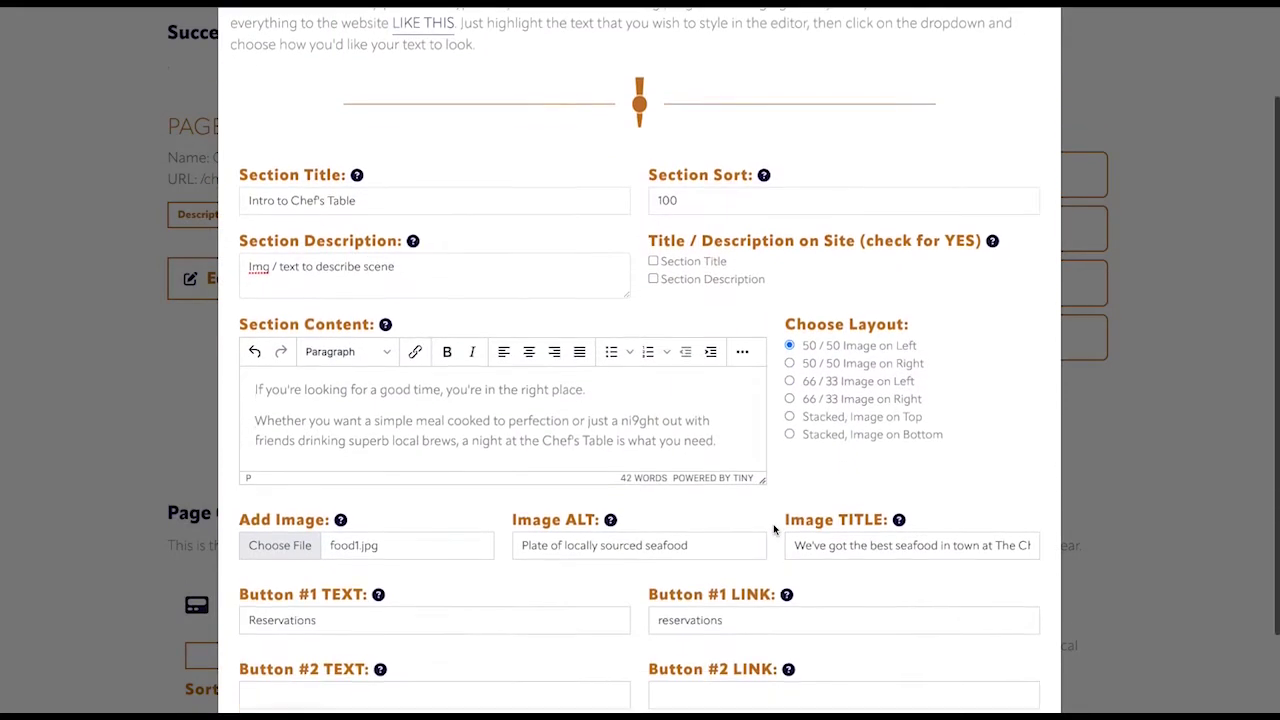
click(322, 662)
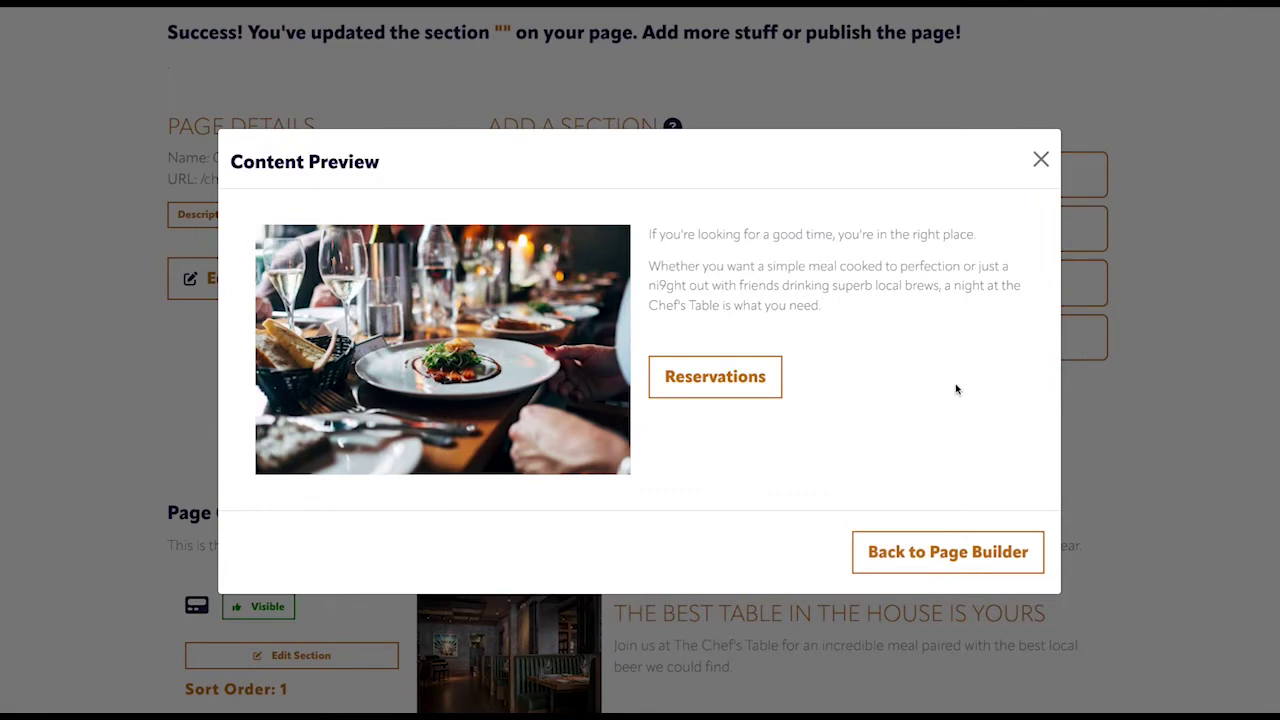
click(950, 551)
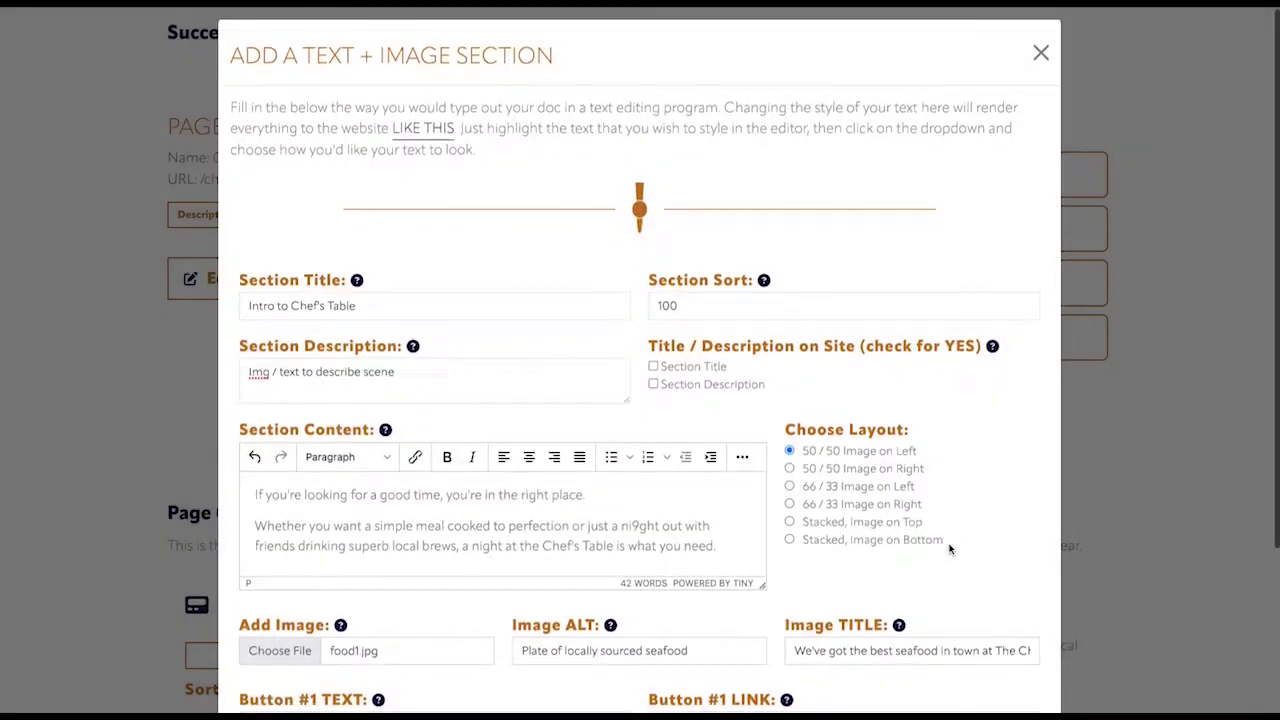
Rename the section title to 'The Best Seafood in Town'.
triple_click(391, 310)
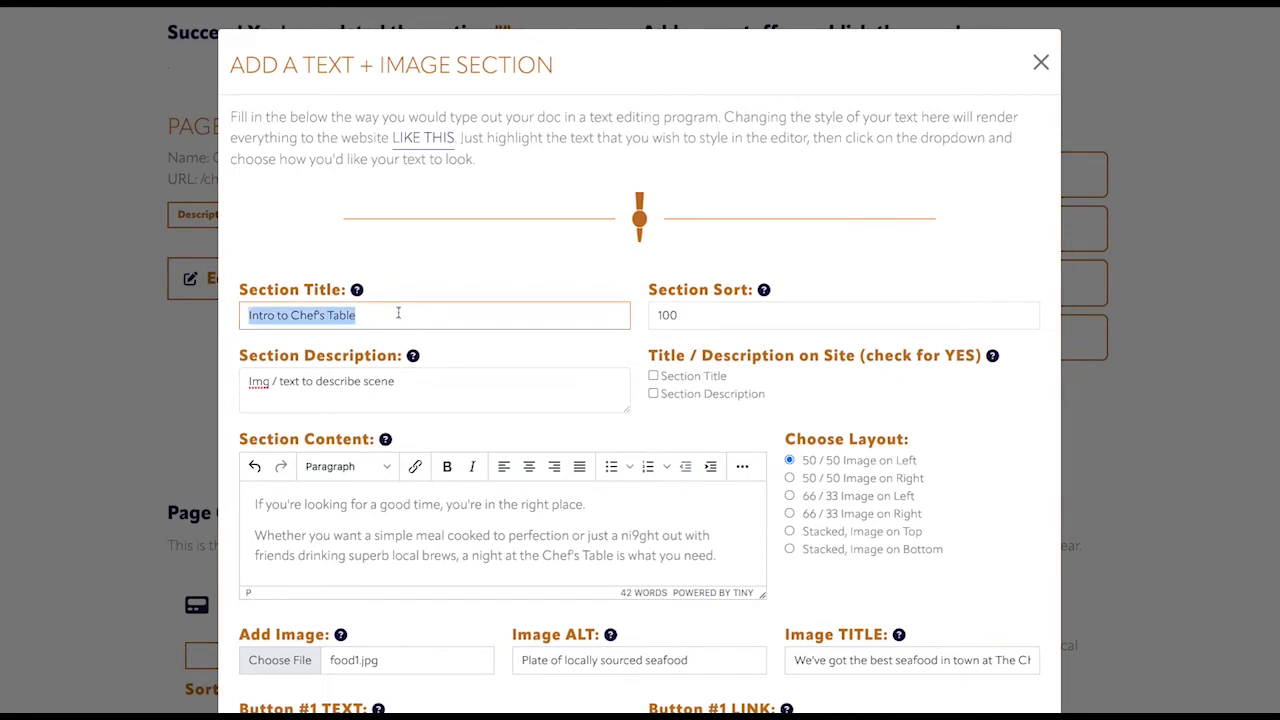
text(The B)
text(est Seafoood in)
key(BackSpace)
key(BackSpace)
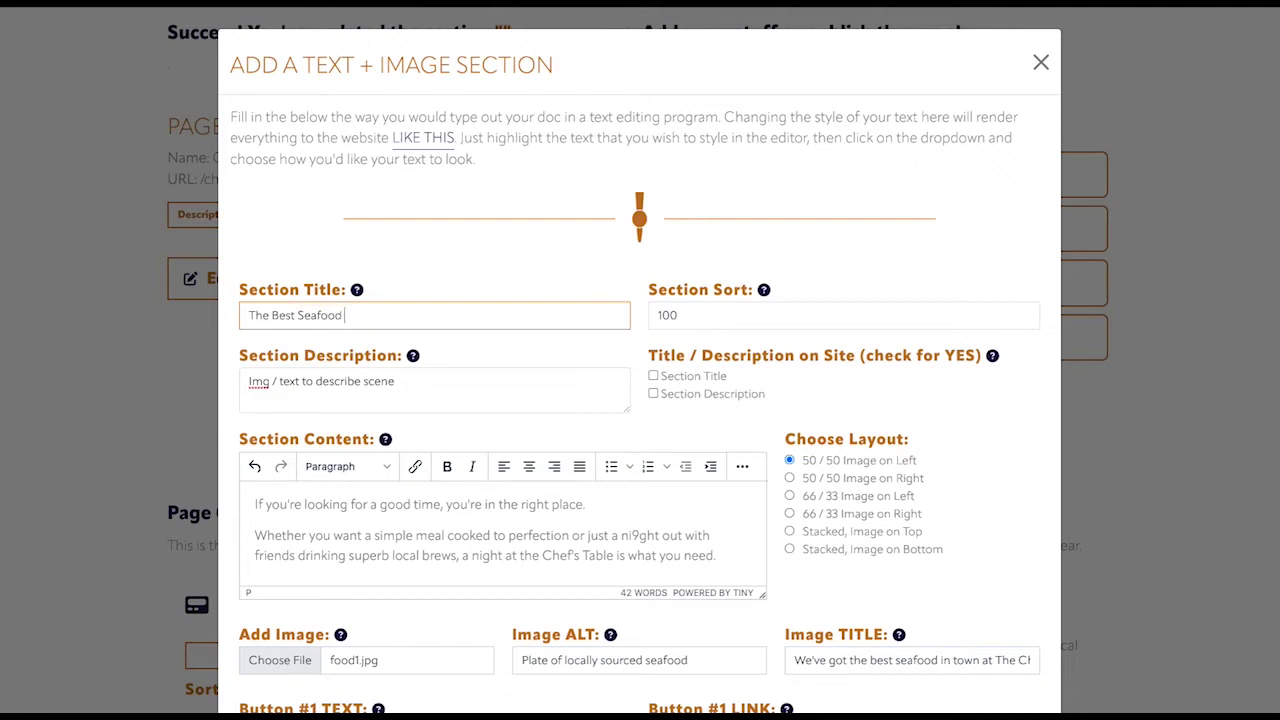
text(d in Town)
Show the section title on the site, preview it, and add the section to CHS Home Page.
scroll(645, 270, down, 1)
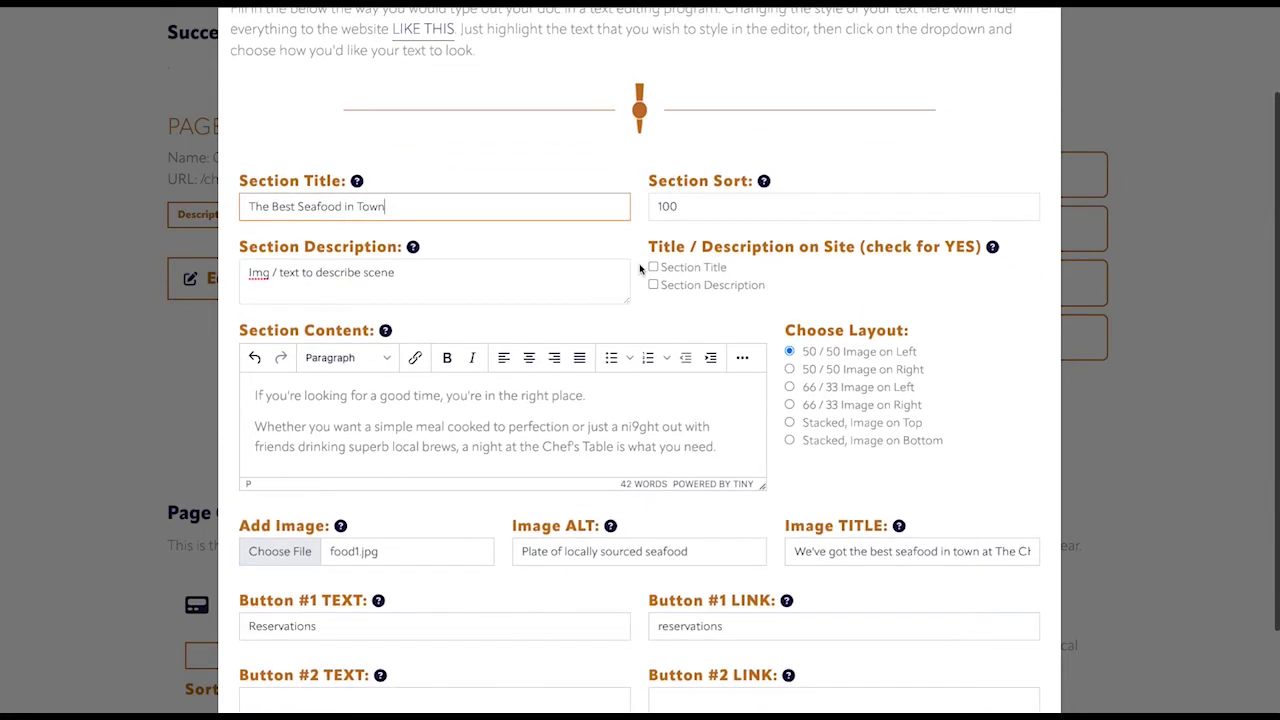
click(653, 268)
scroll(653, 270, down, 1)
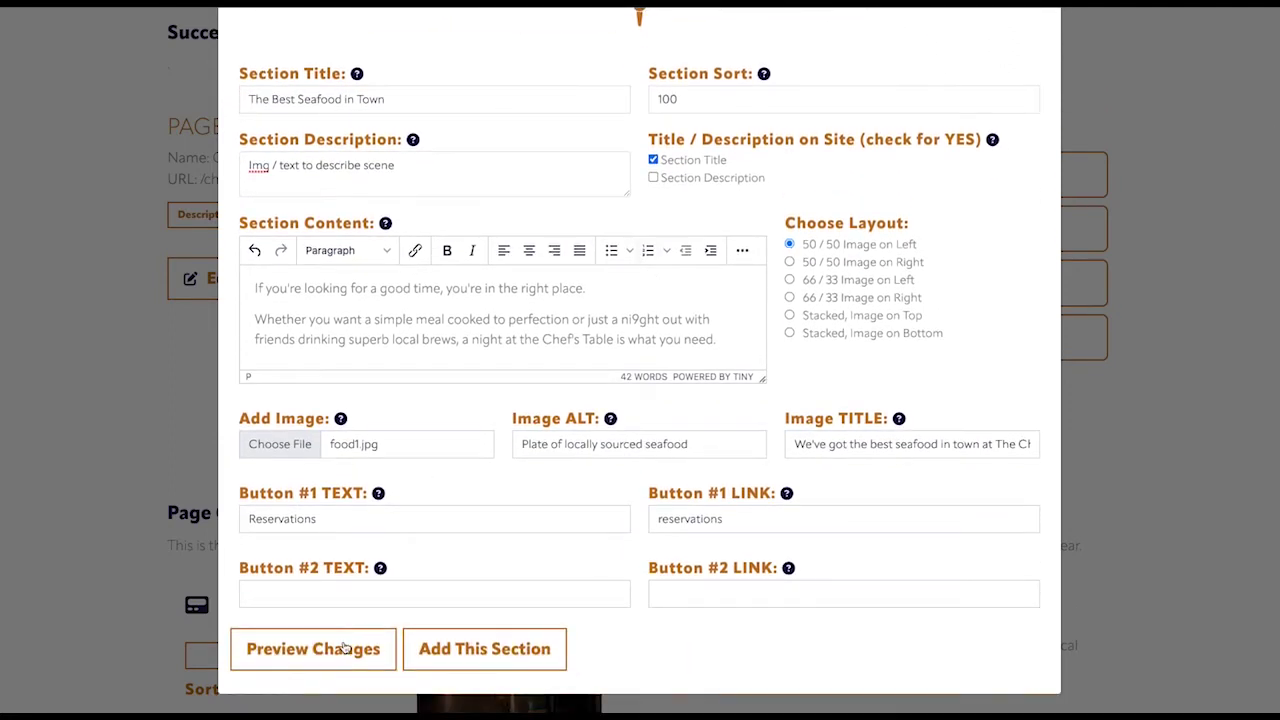
click(345, 645)
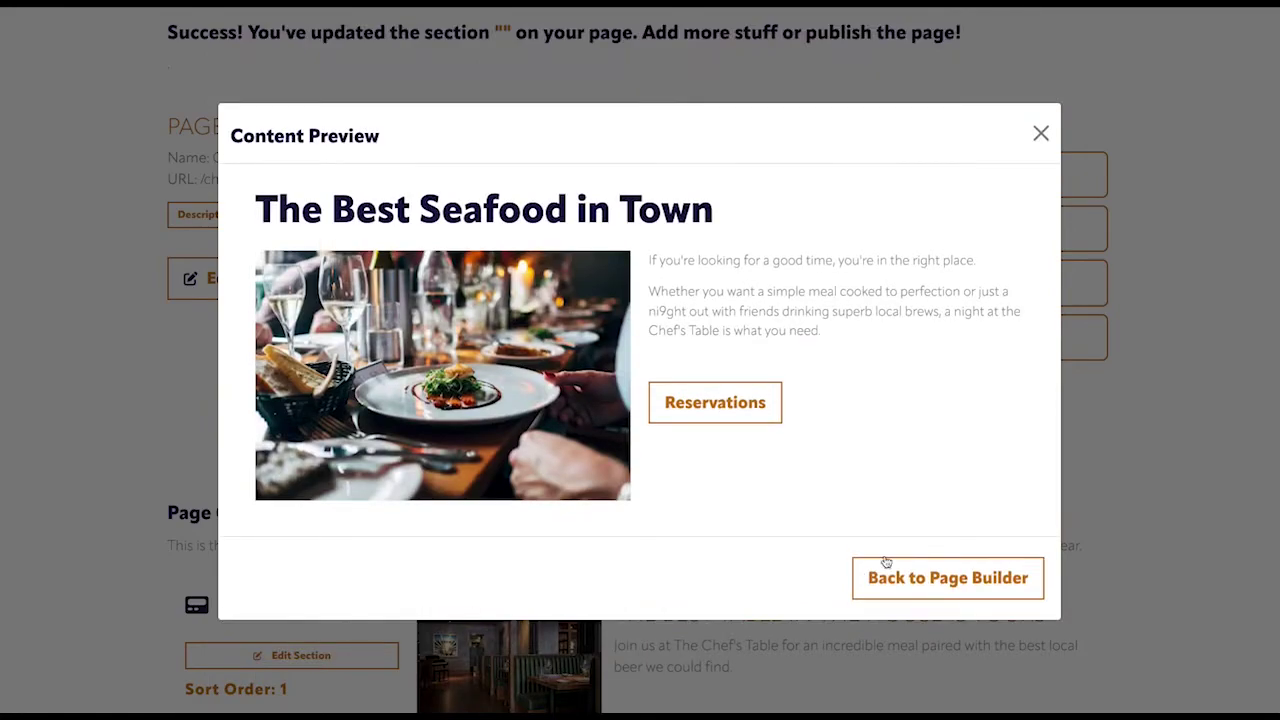
click(934, 577)
scroll(817, 572, down, 1)
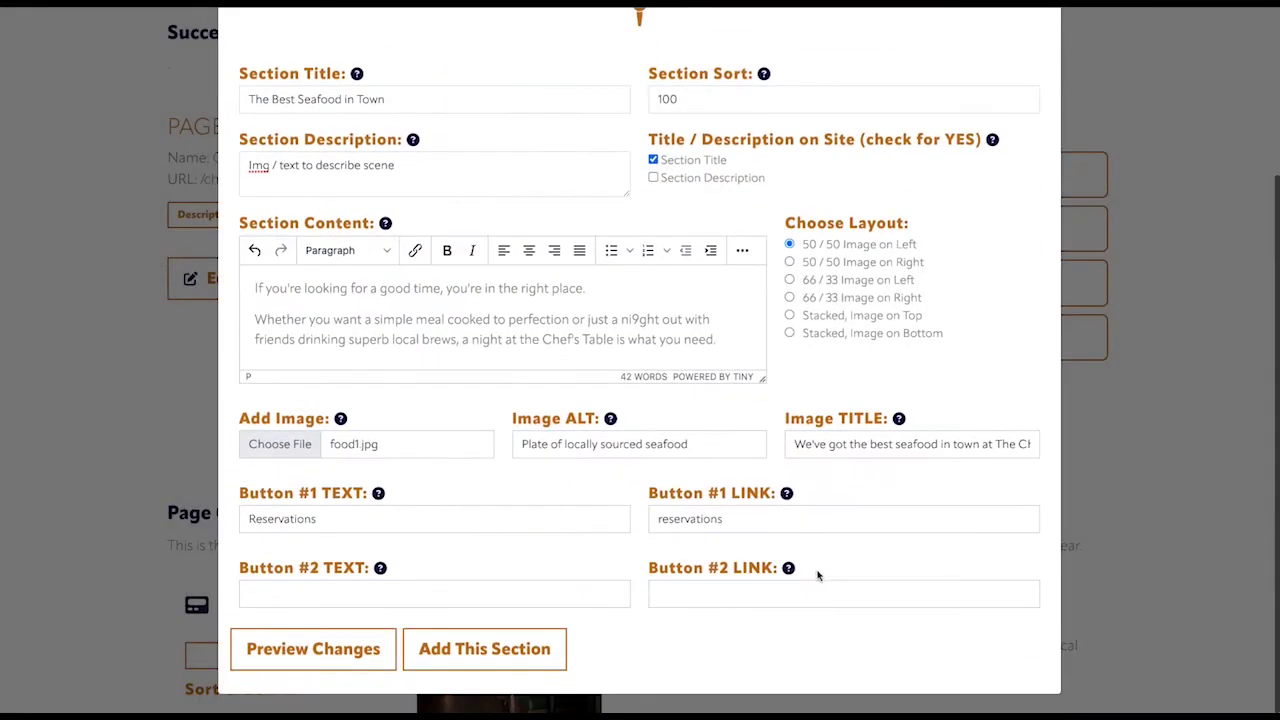
click(445, 649)
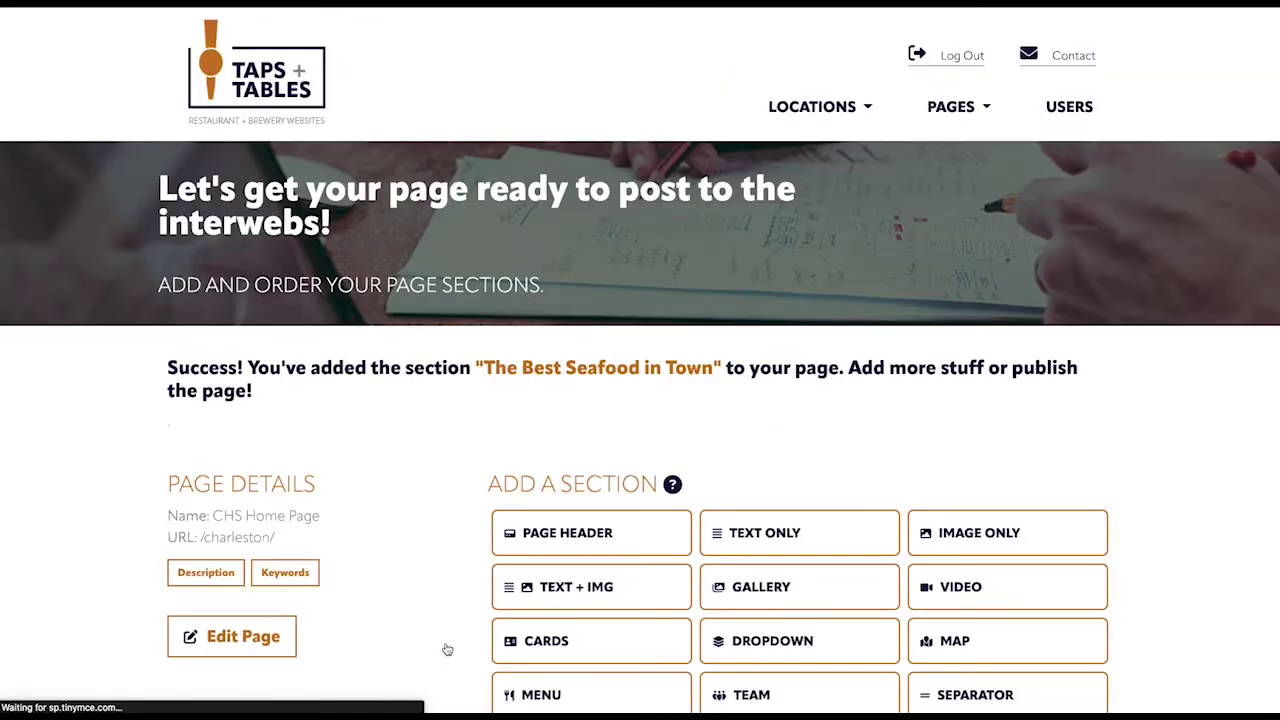
Switch 'The Best Seafood in Town' section from Hidden to live.
scroll(443, 580, down, 4)
scroll(443, 562, down, 3)
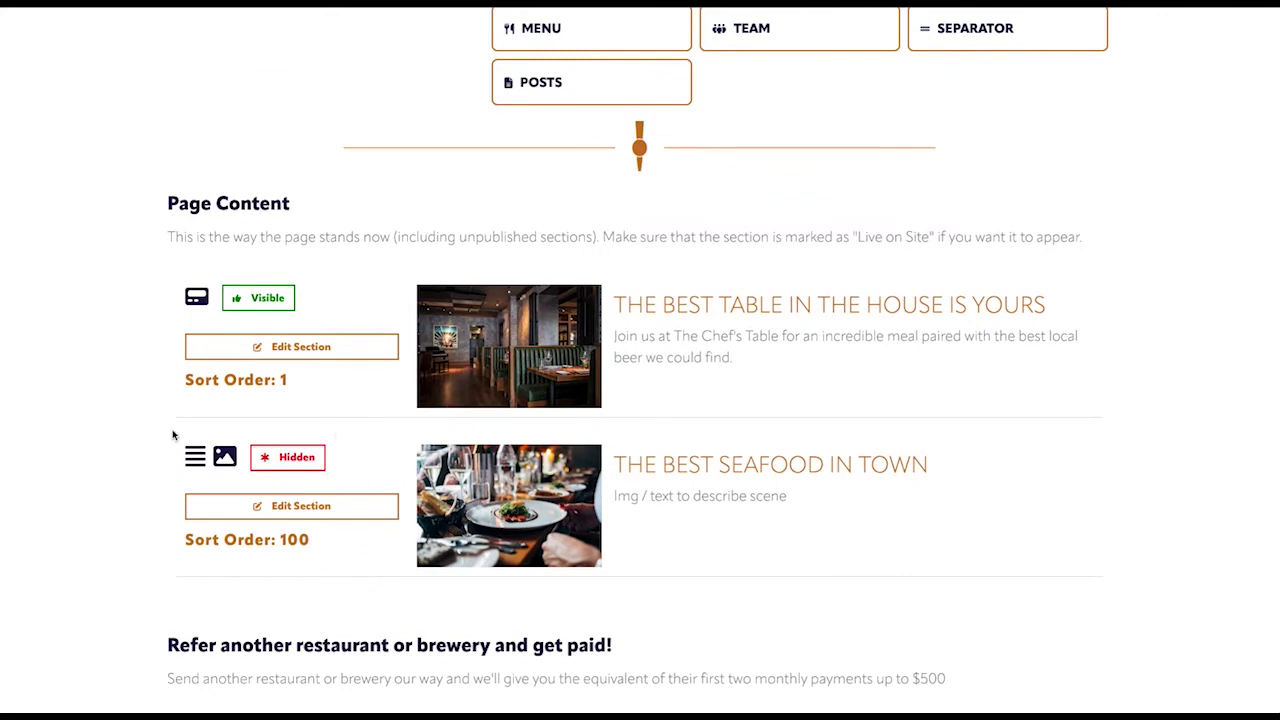
click(296, 460)
click(505, 358)
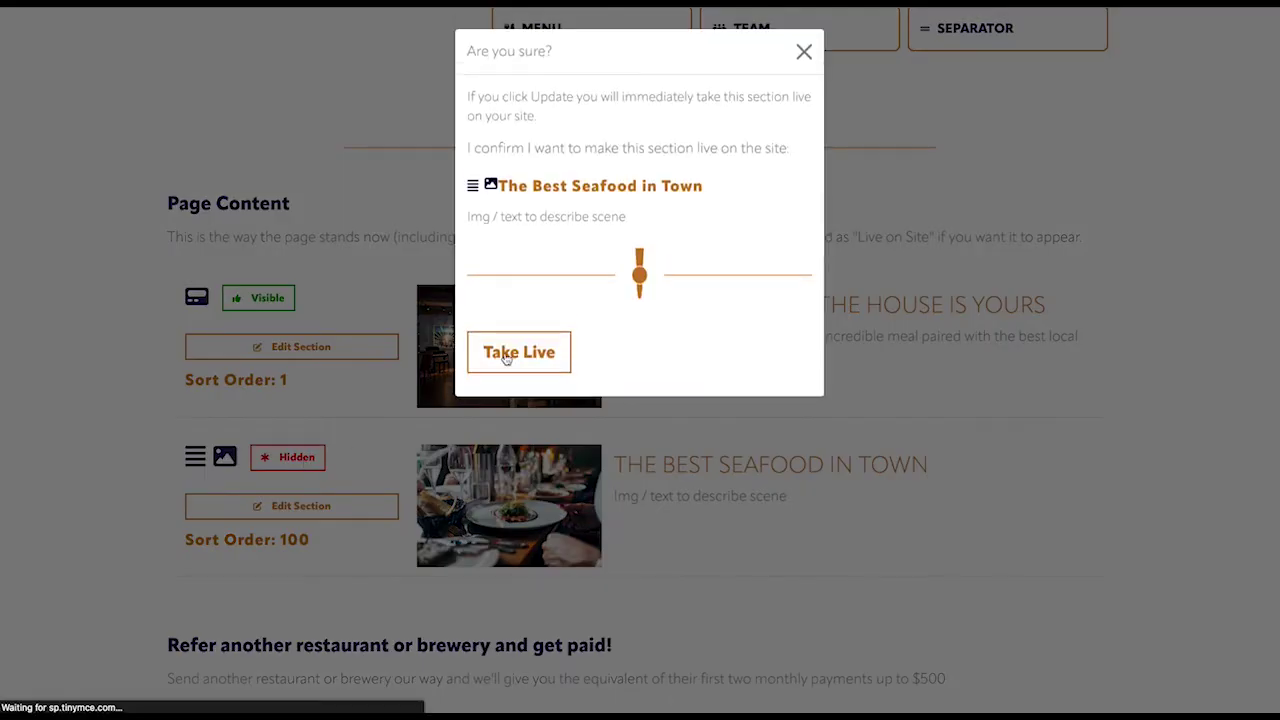
scroll(406, 432, down, 3)
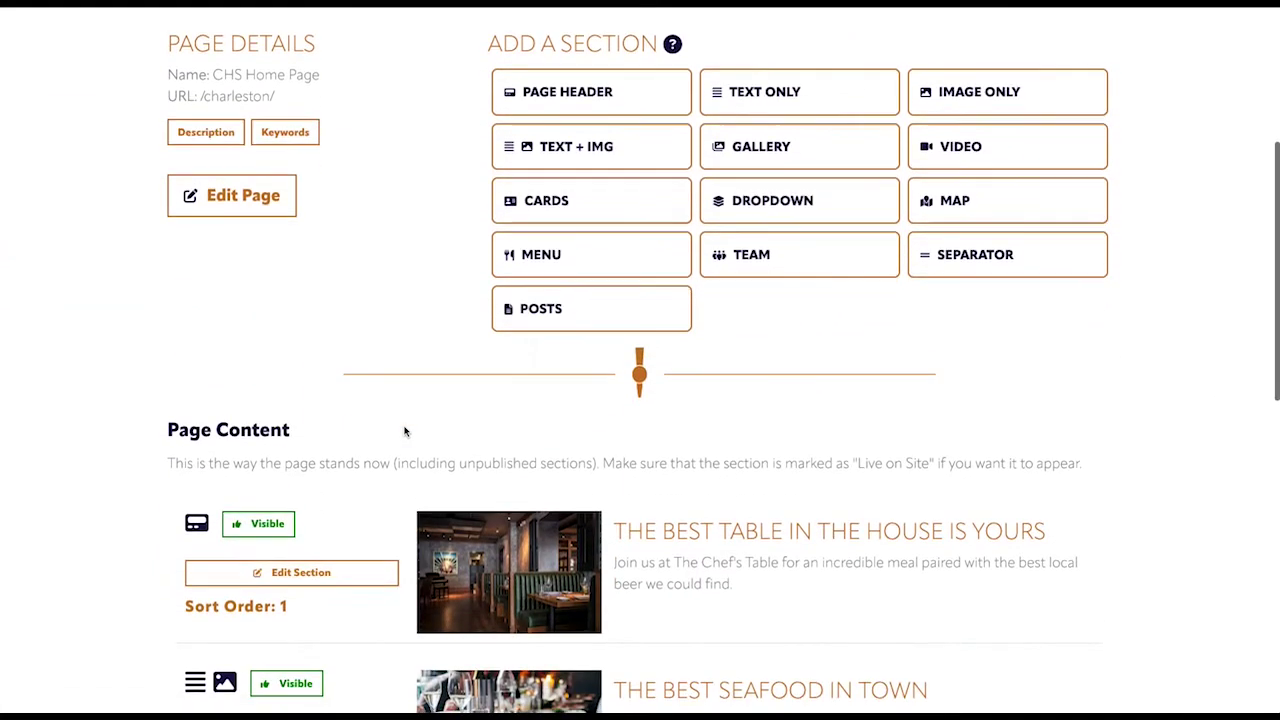
scroll(406, 432, up, 2)
scroll(407, 430, up, 3)
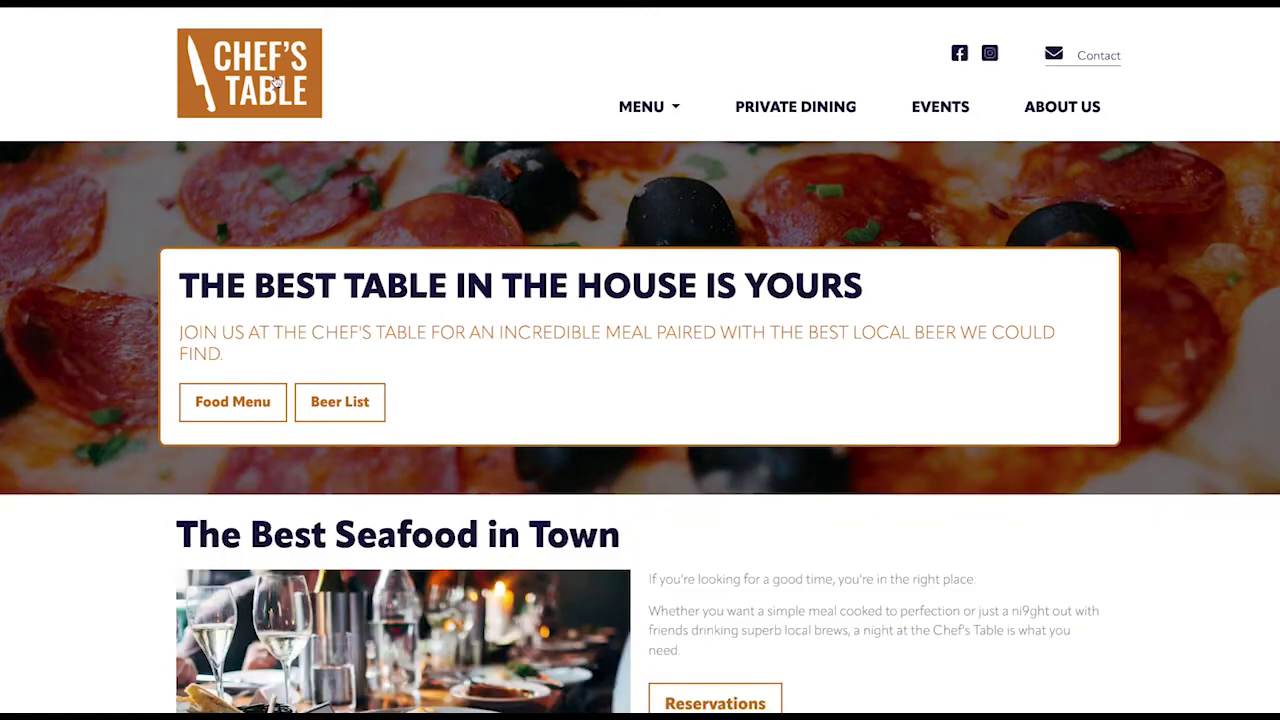
Scroll the live Chef's Table home page to review the seafood section below the pizza header.
scroll(266, 143, down, 3)
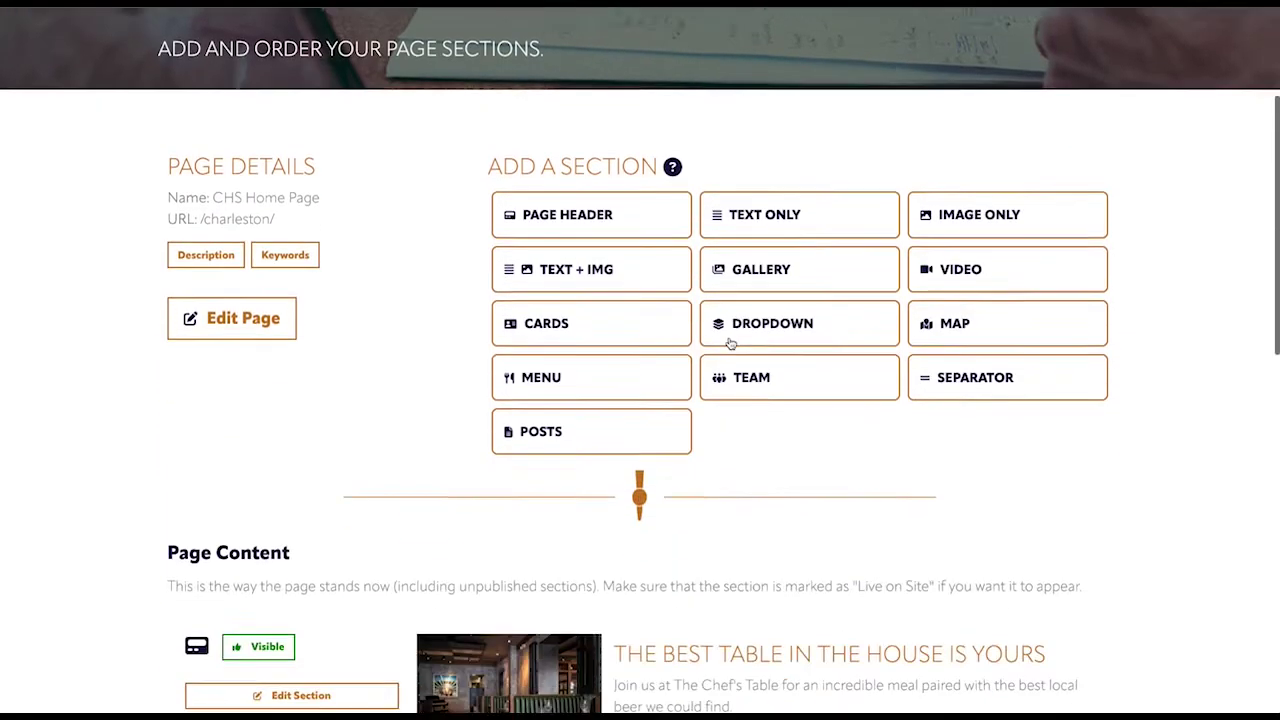
scroll(731, 343, down, 5)
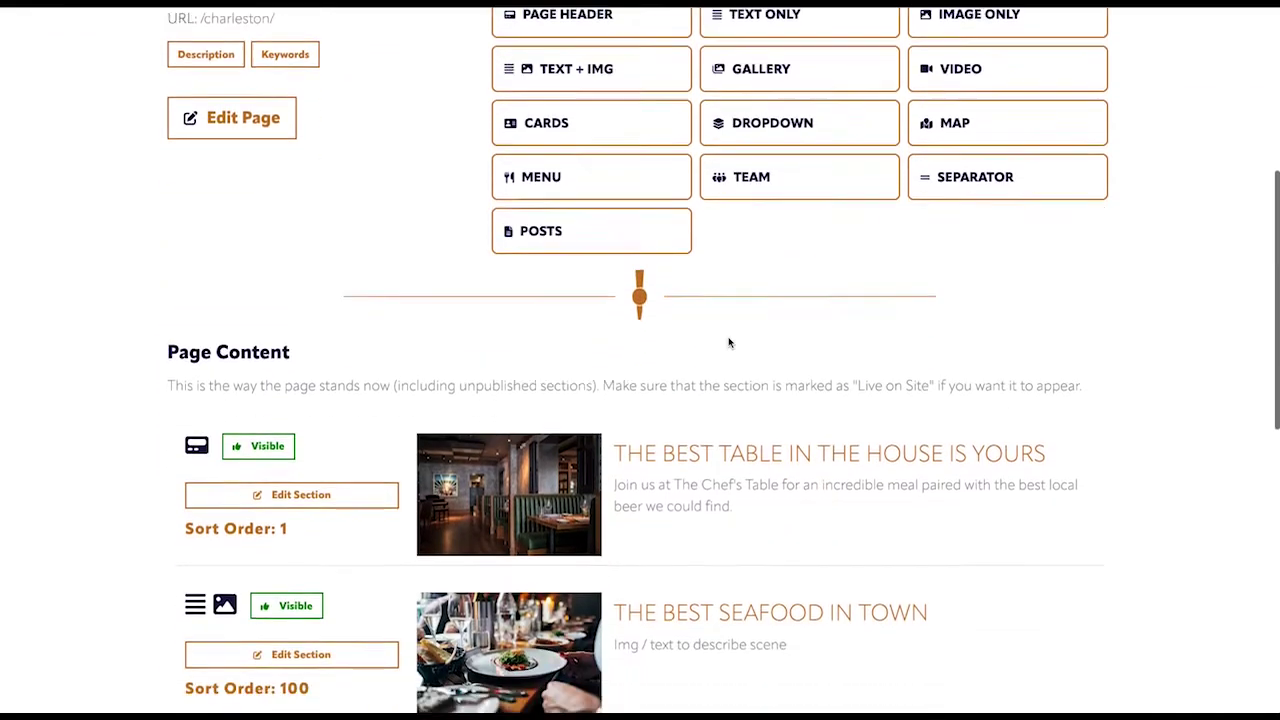
Correct 'ni9ght' to 'night' and make the seafood section's first line a Heading 2.
click(343, 508)
scroll(420, 436, down, 2)
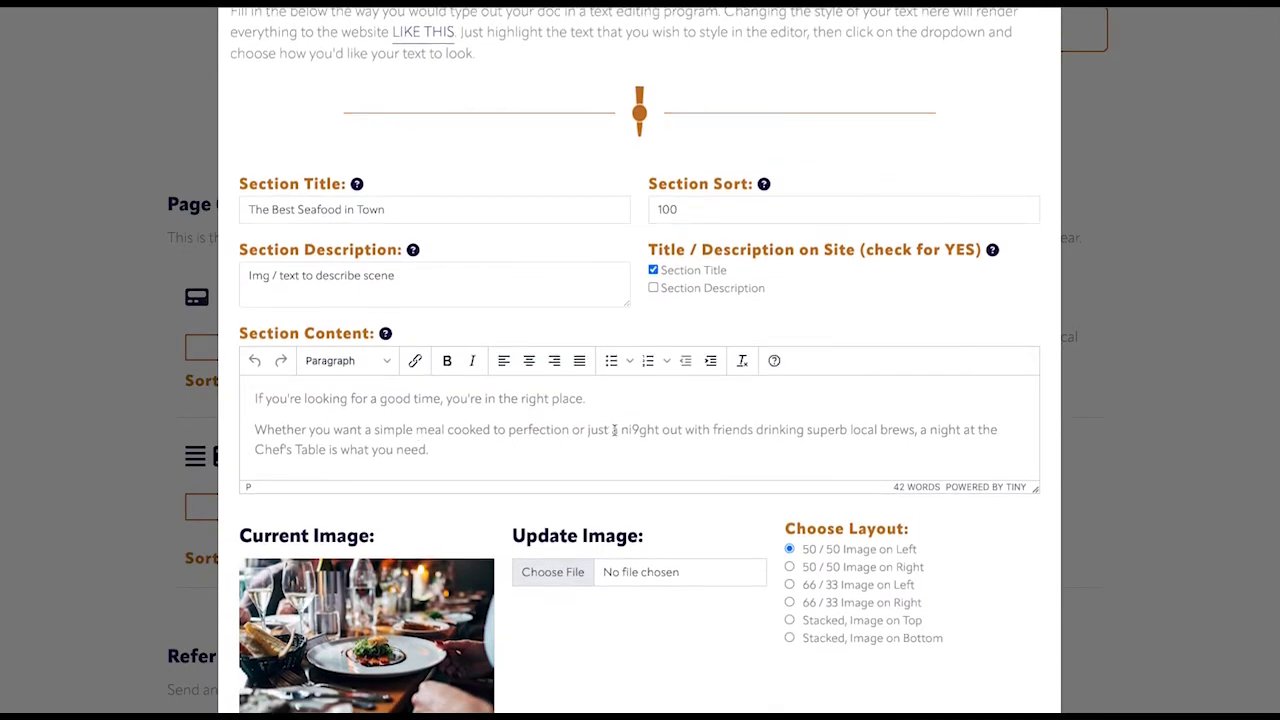
key(BackSpace)
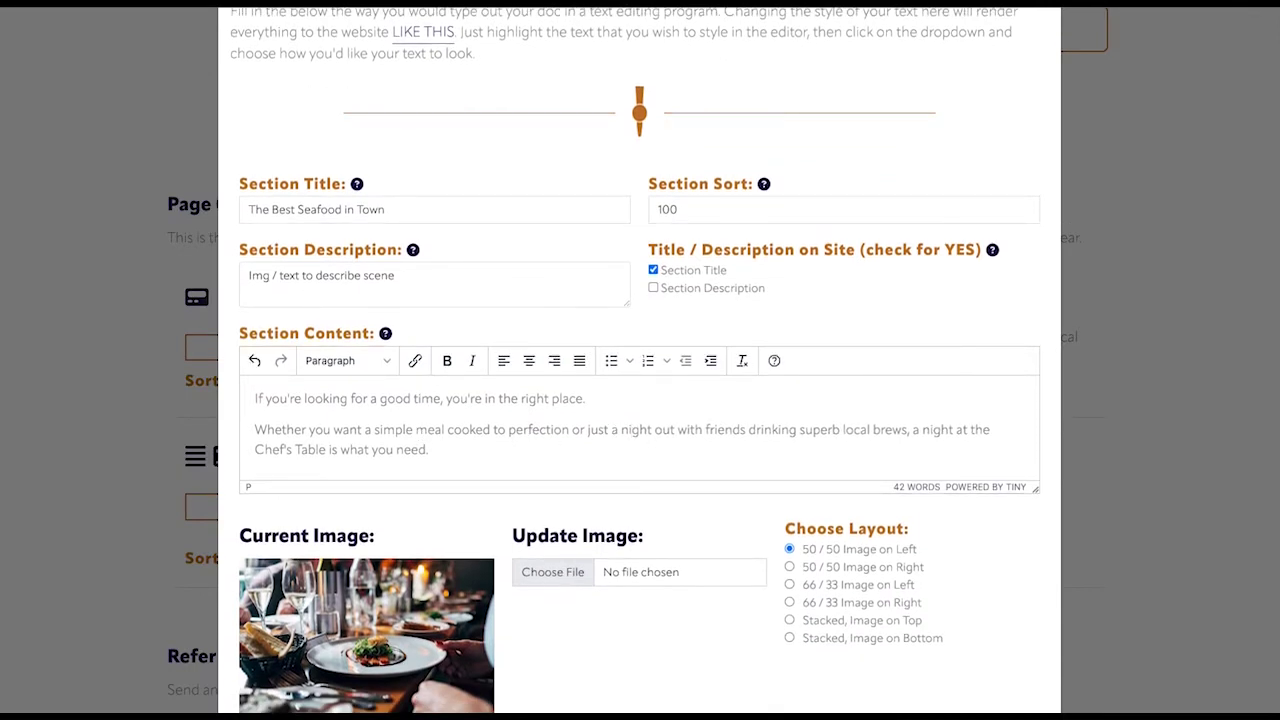
triple_click(471, 400)
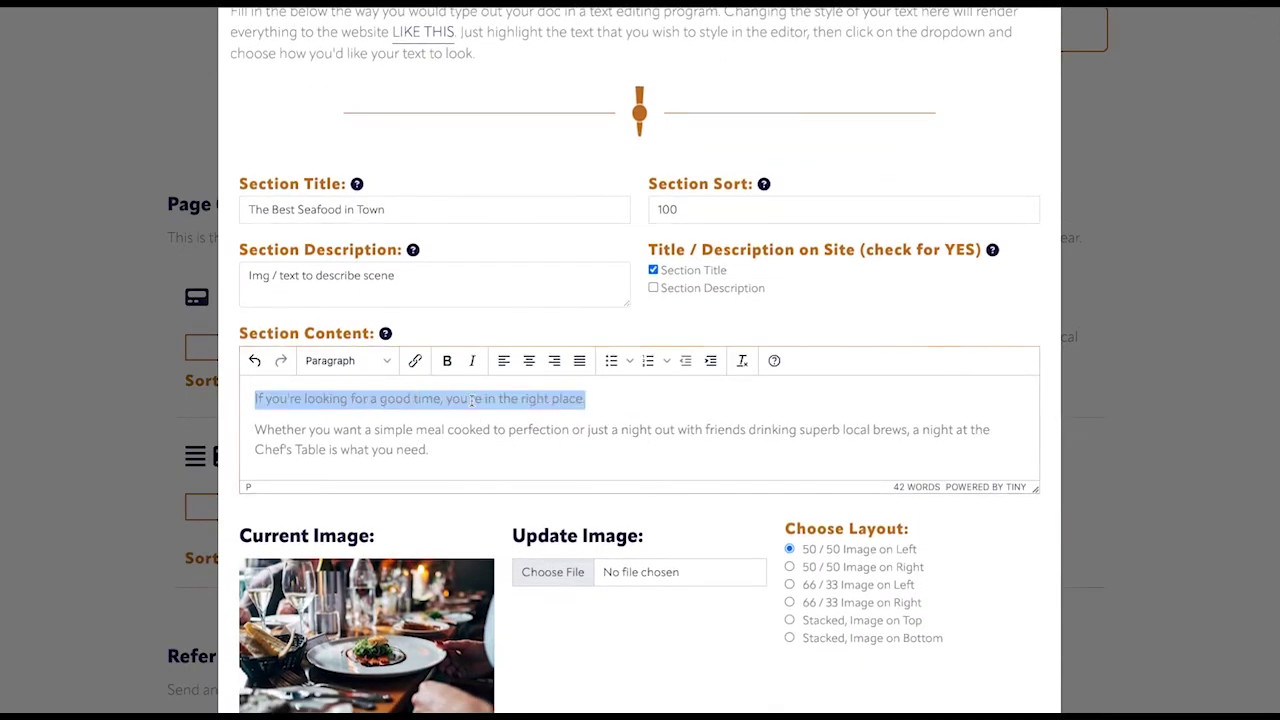
click(374, 362)
click(378, 436)
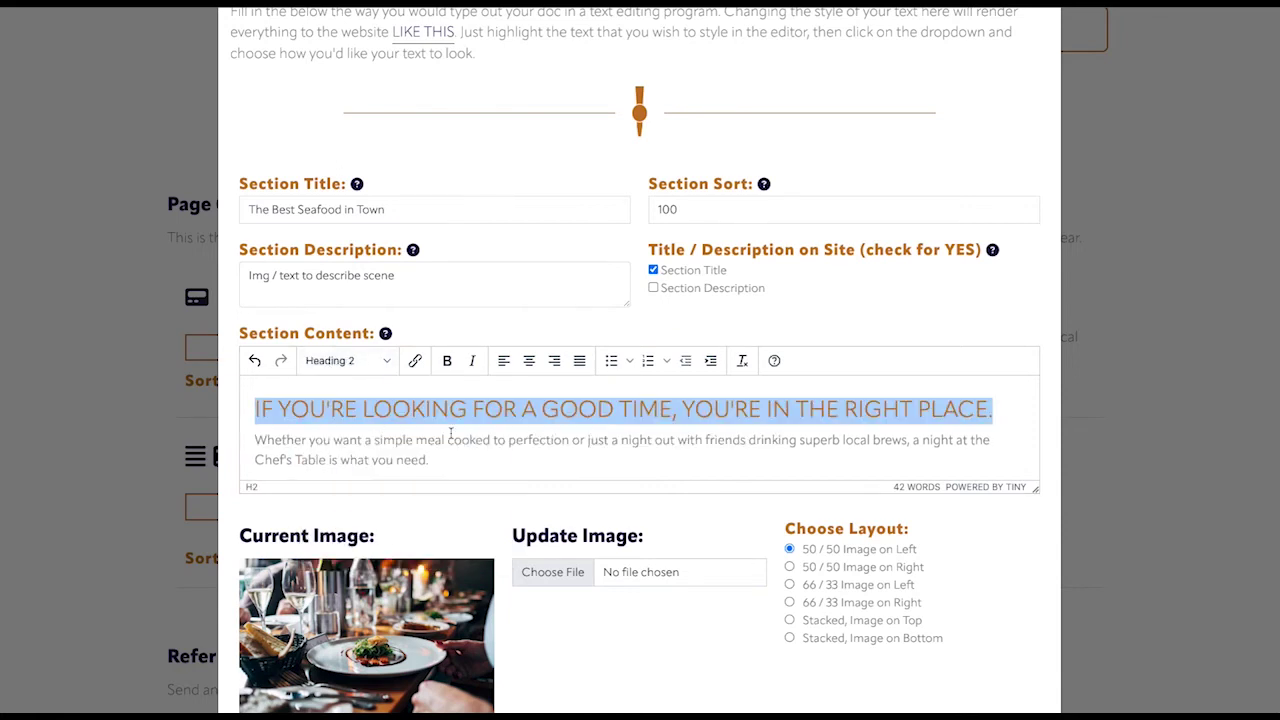
Preview the edited seafood section, then submit the changes.
scroll(454, 440, down, 4)
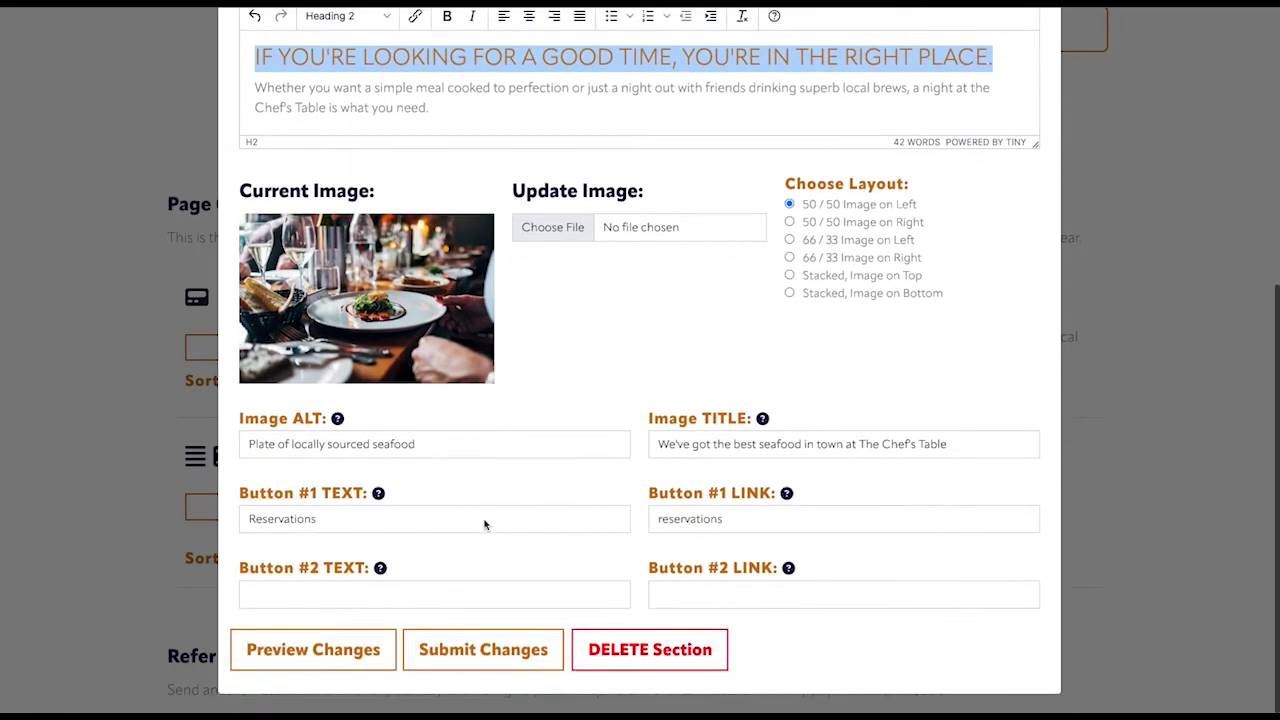
click(325, 660)
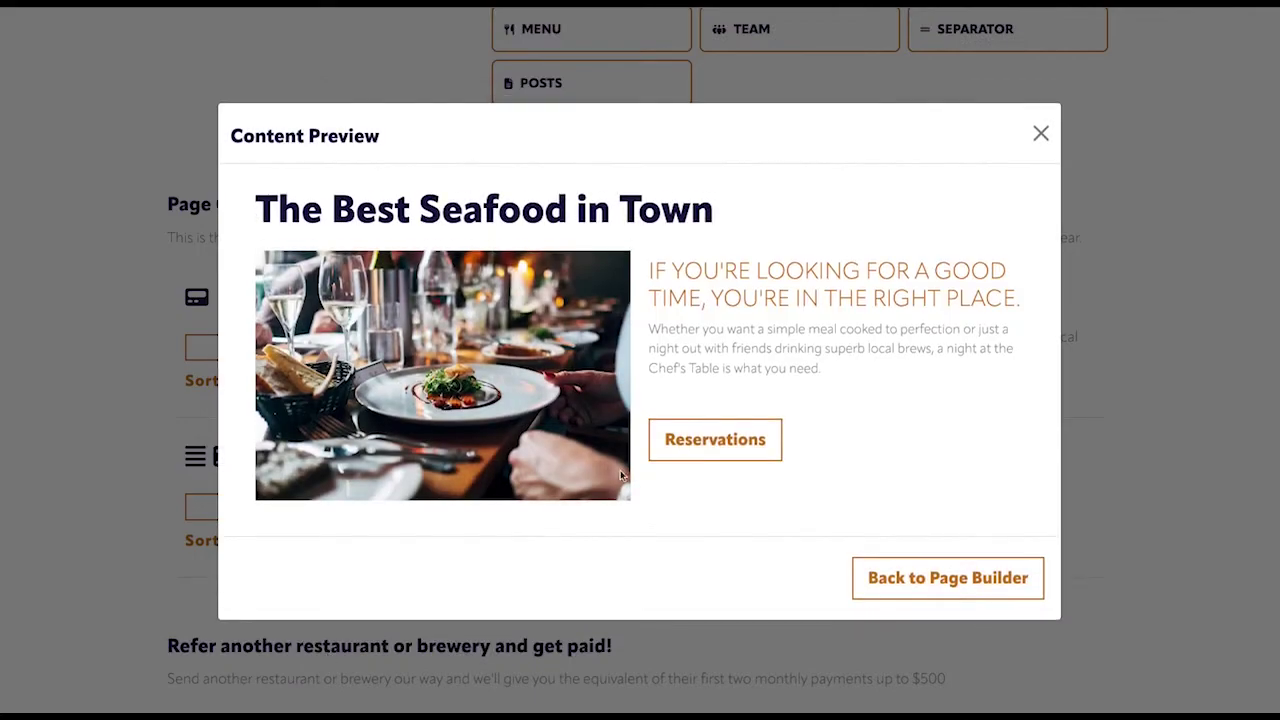
click(899, 583)
scroll(570, 500, down, 3)
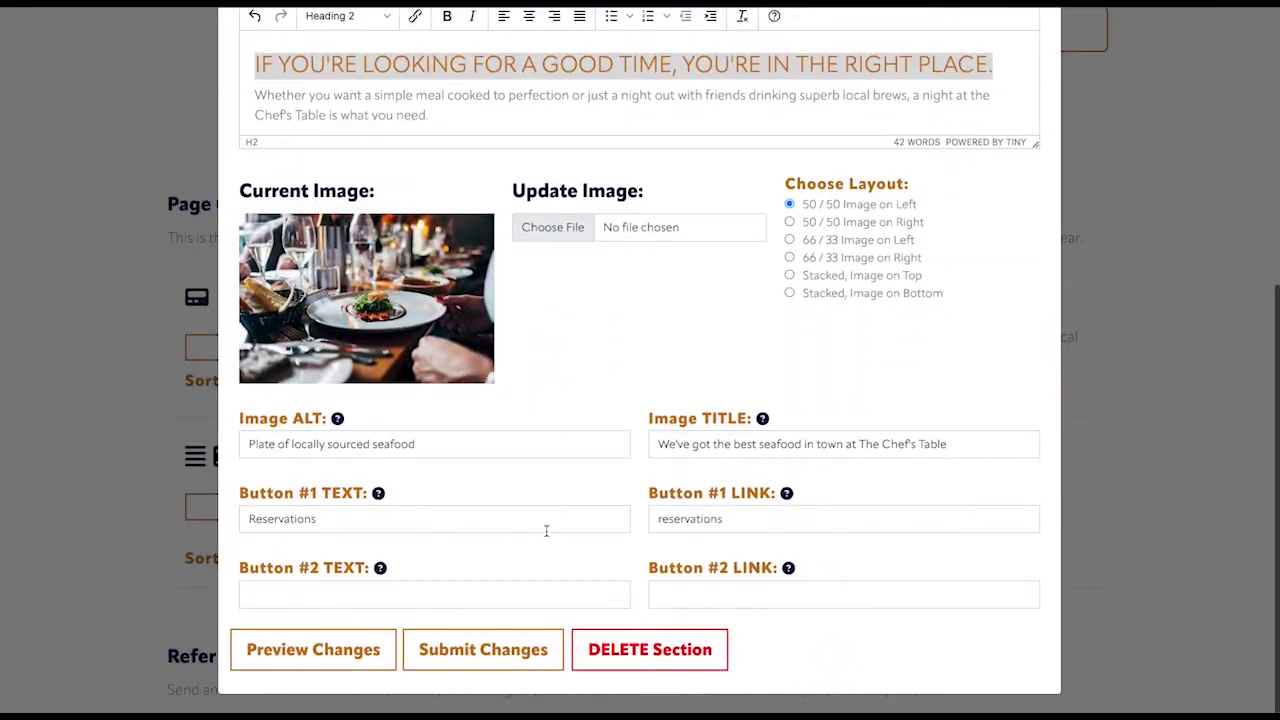
click(501, 660)
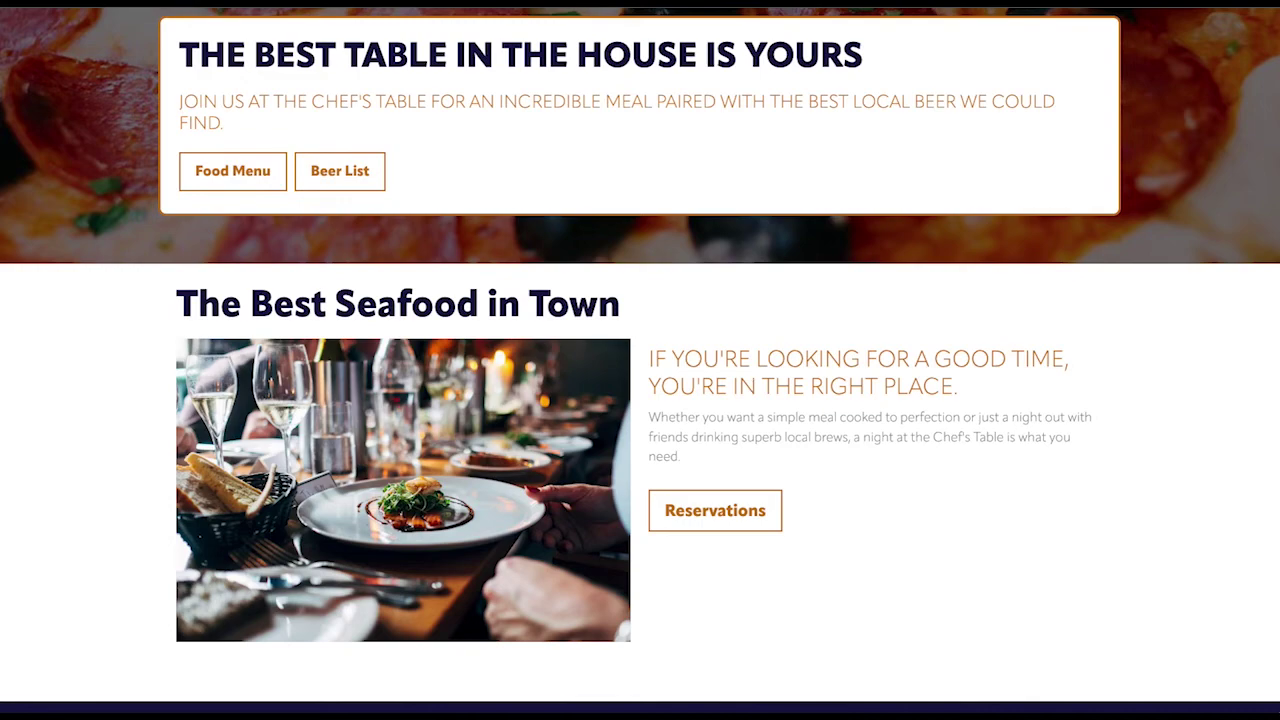
Scroll the live home page past the seafood section to the What we offer cards.
scroll(843, 449, down, 6)
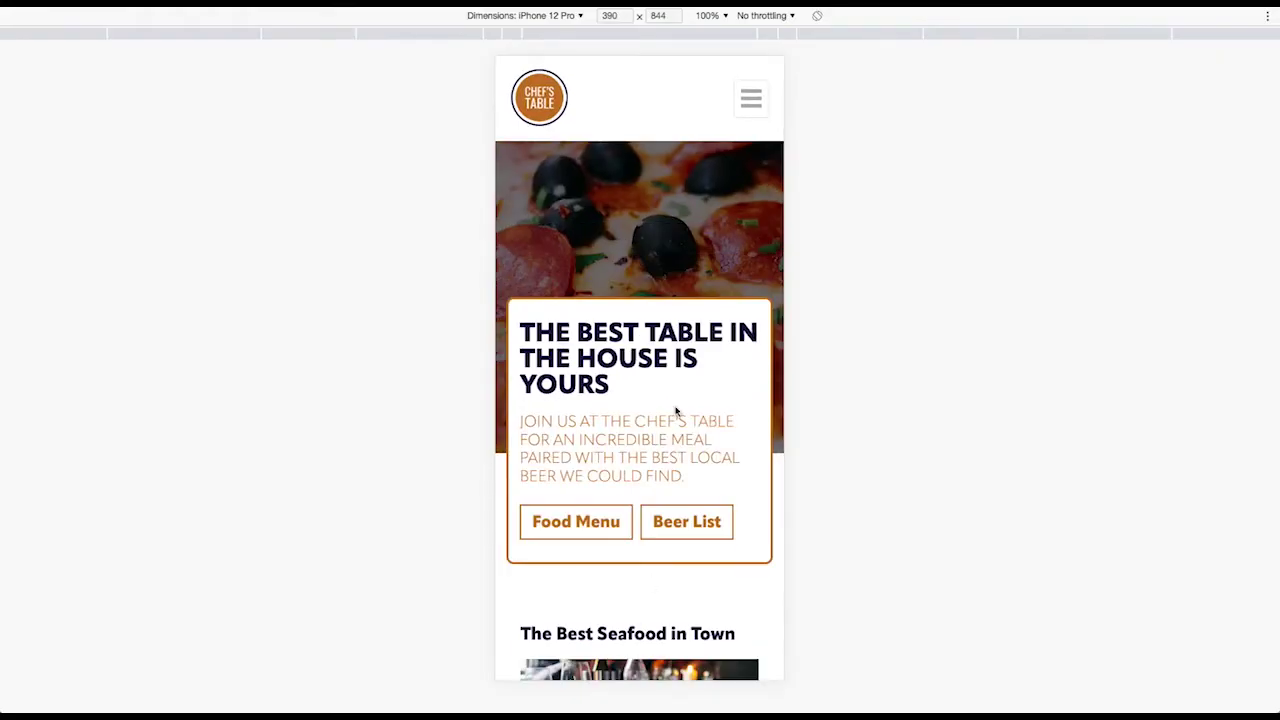
Scroll through the home page in the iPhone 12 Pro emulated view.
scroll(663, 252, down, 7)
scroll(664, 257, down, 7)
scroll(664, 257, down, 7)
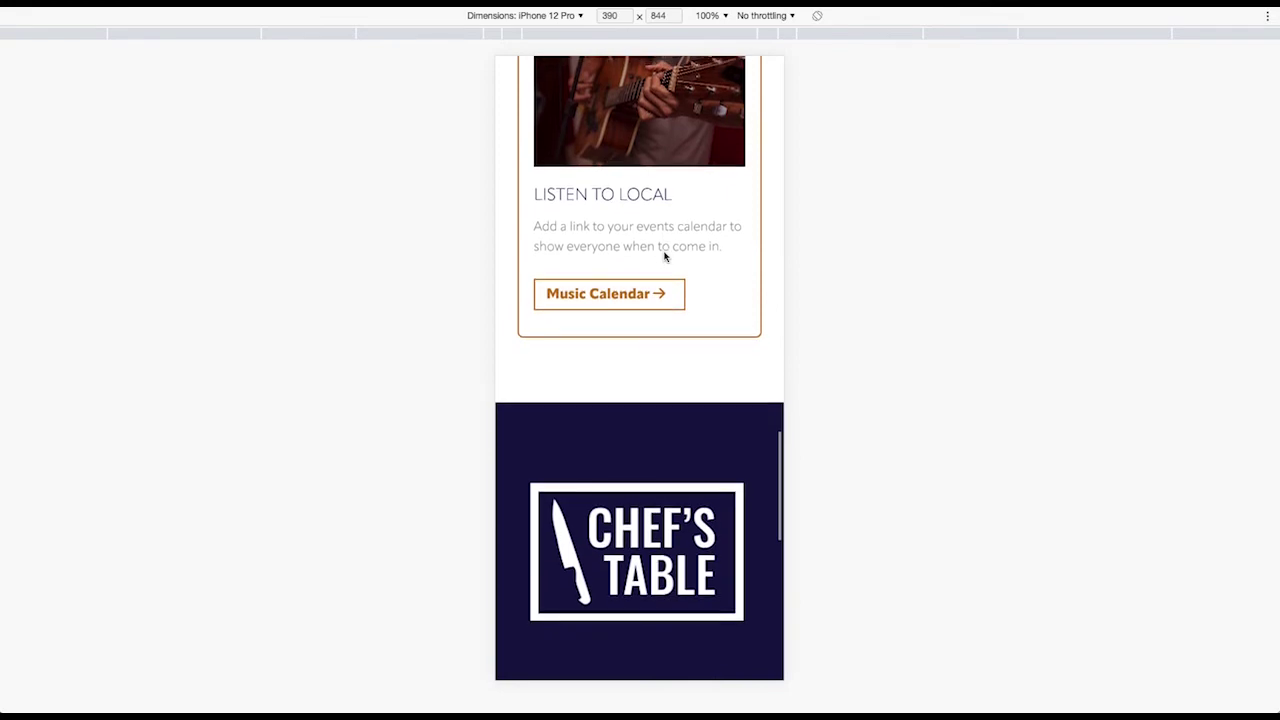
scroll(664, 257, up, 20)
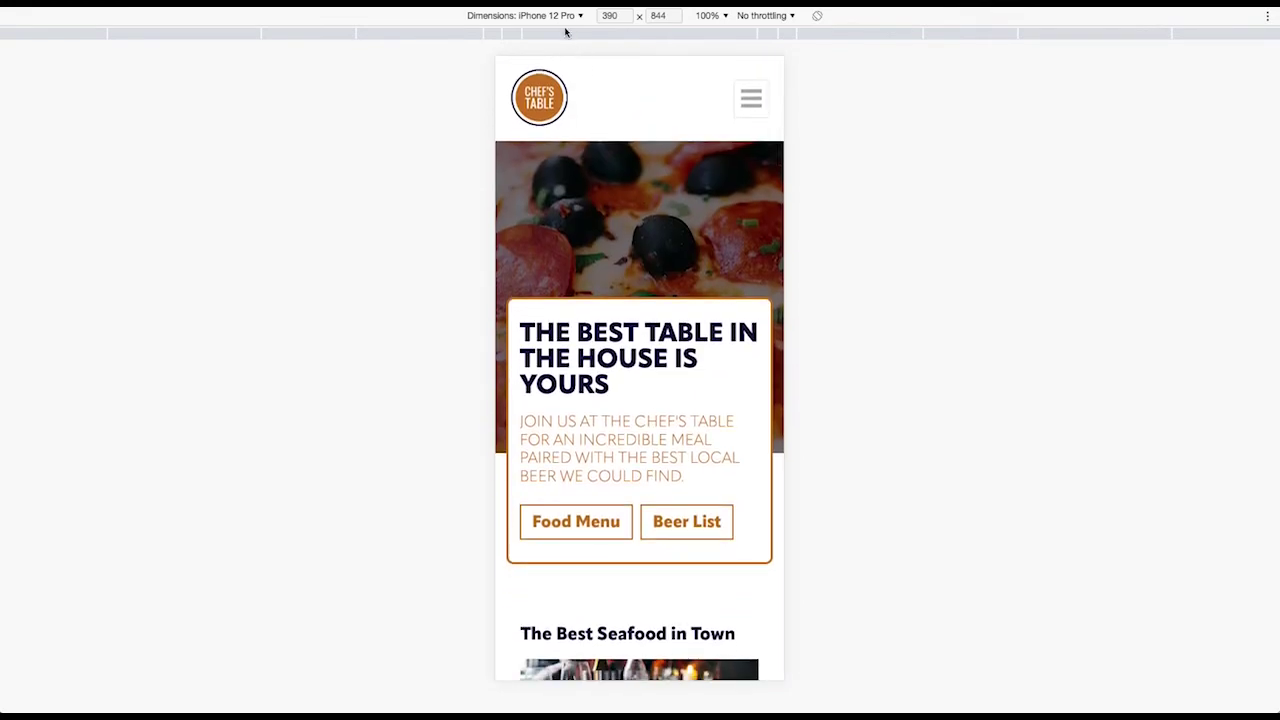
Switch the emulated device to iPad Air and scroll through the home page.
click(563, 17)
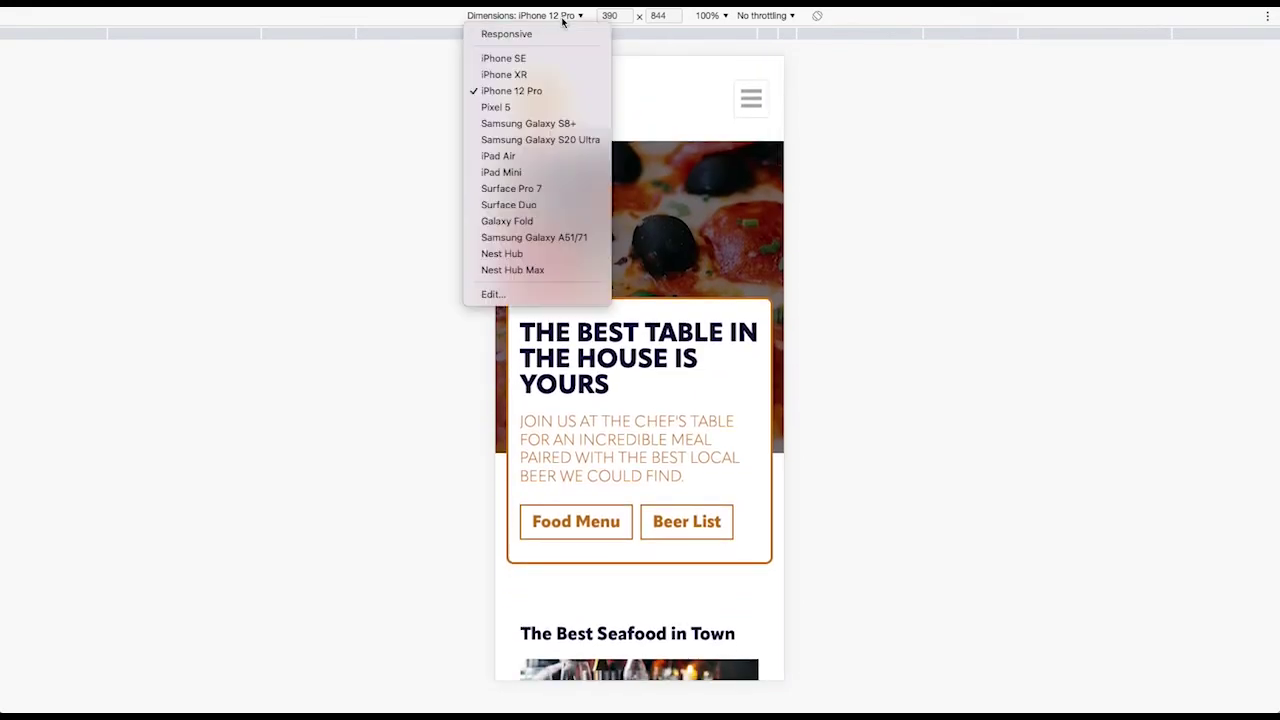
click(560, 155)
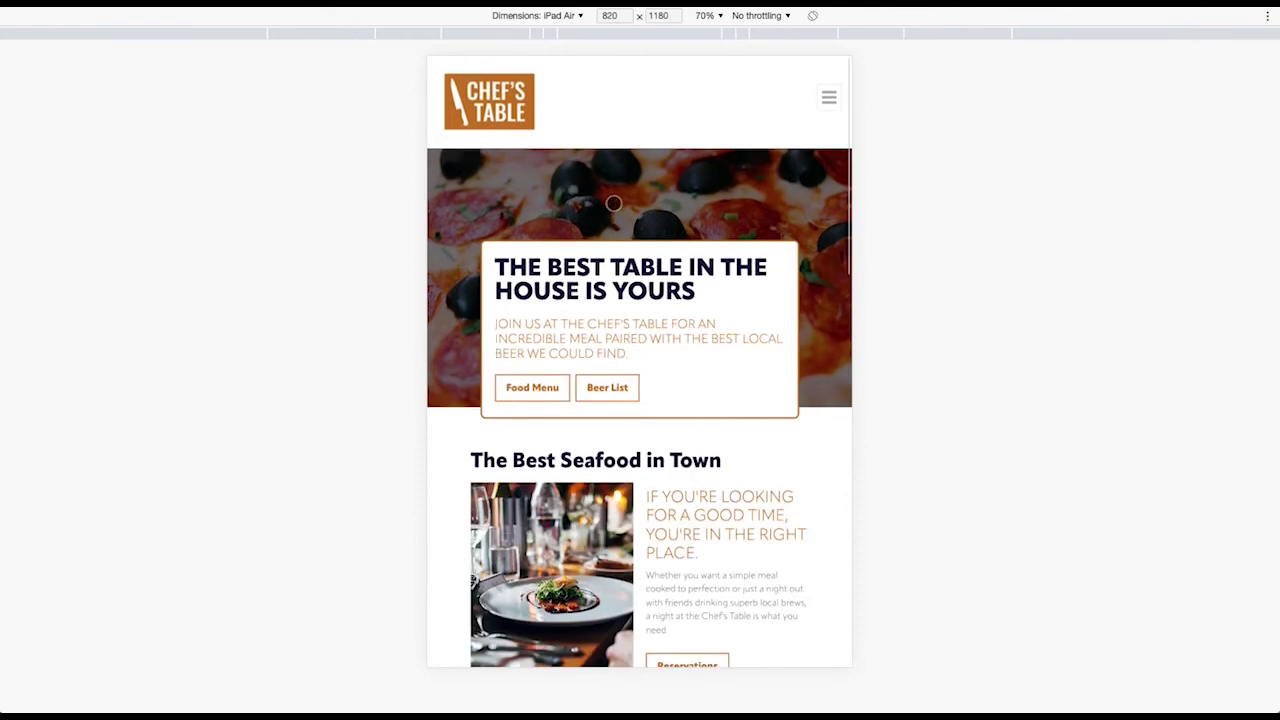
scroll(613, 203, down, 6)
scroll(613, 203, down, 5)
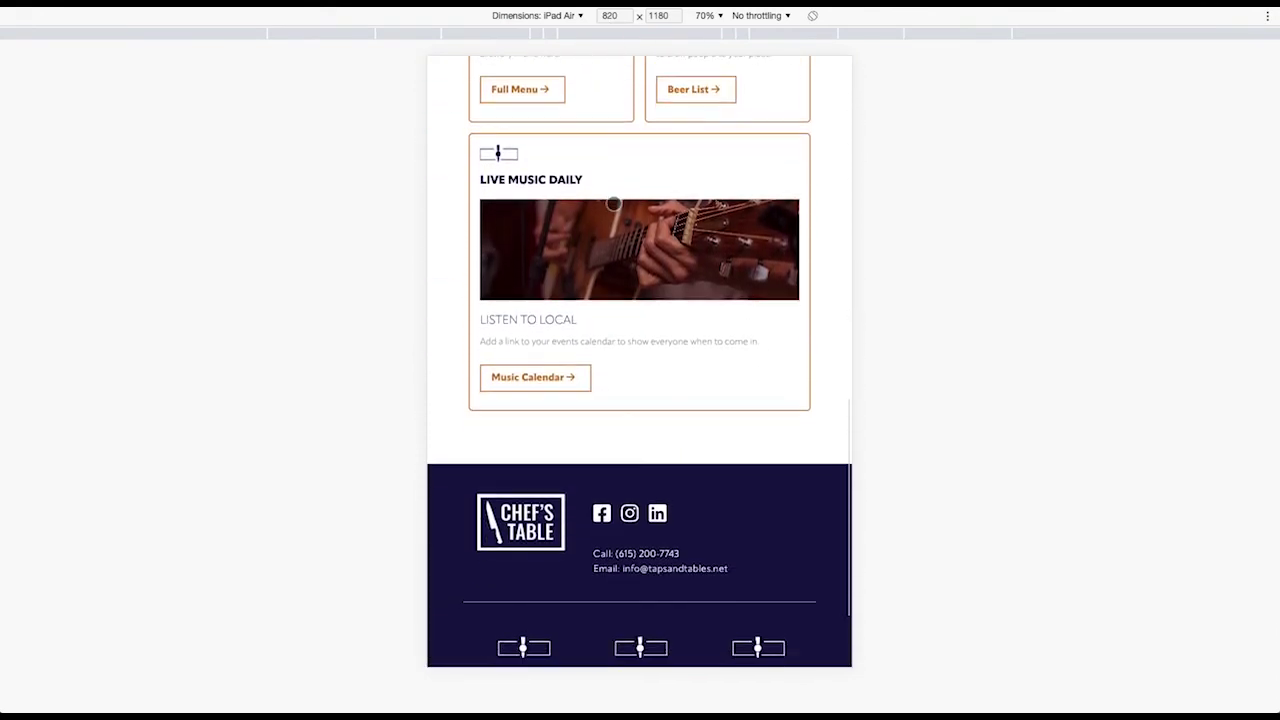
scroll(613, 203, up, 8)
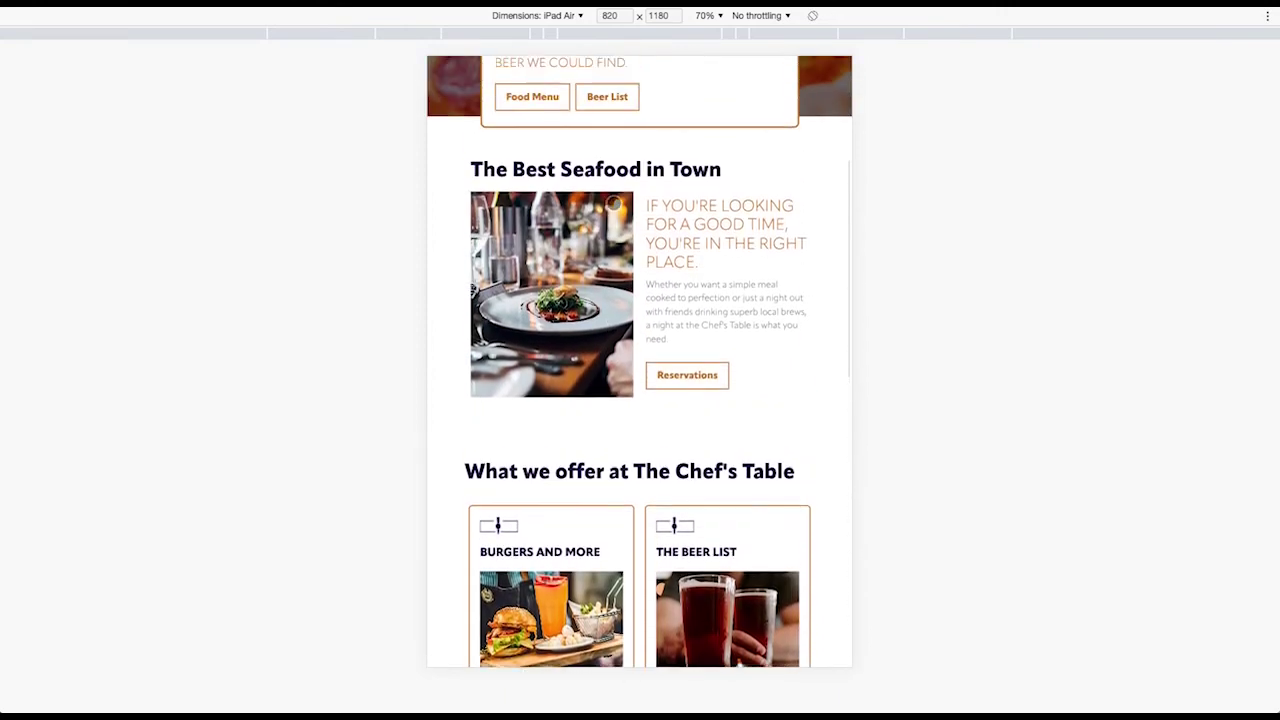
scroll(613, 203, up, 5)
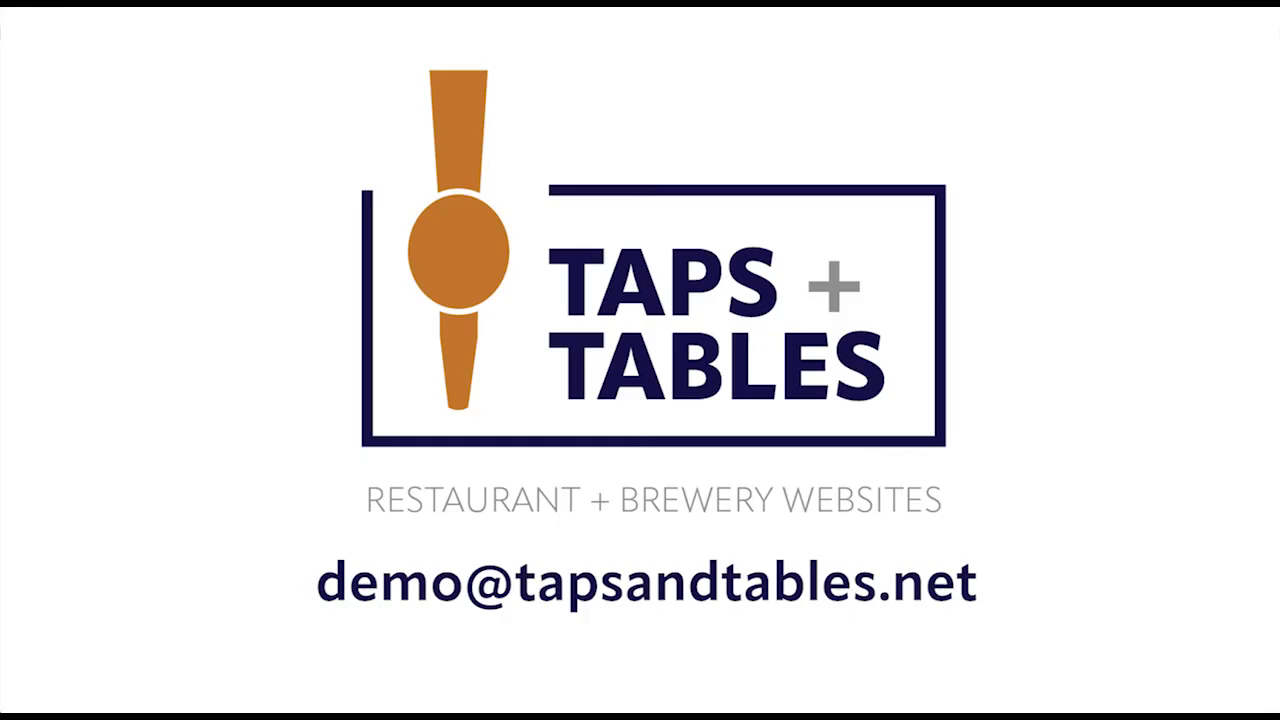